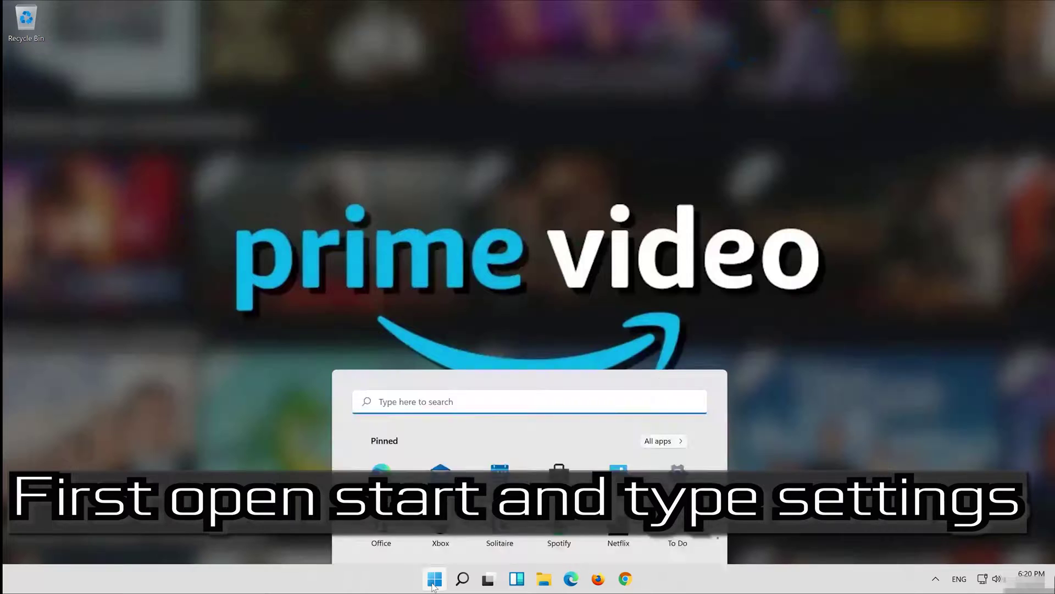
Search the Start menu for 'settings'
type("se")
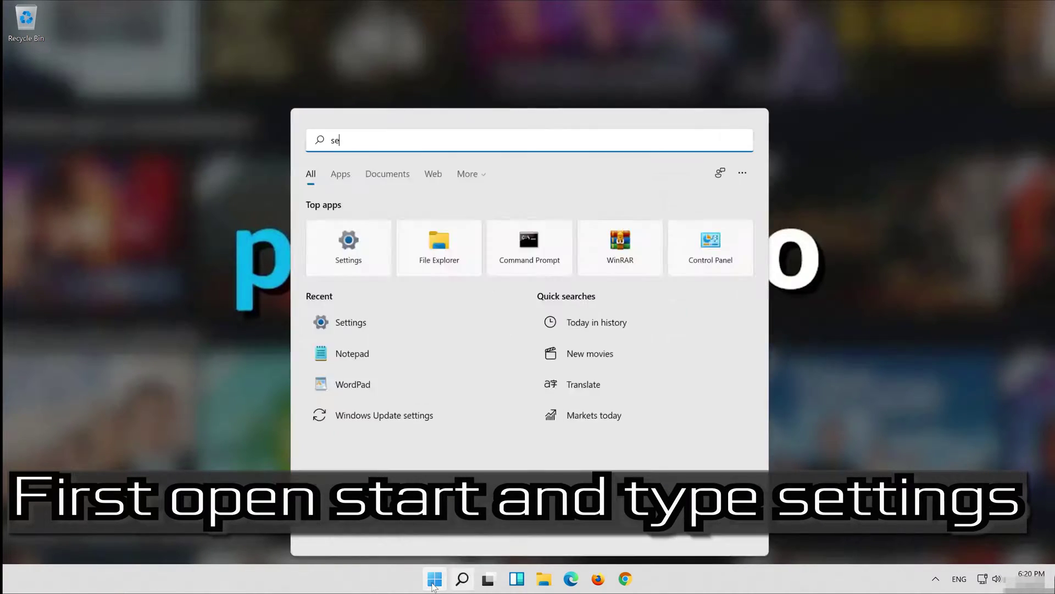
type("ttings")
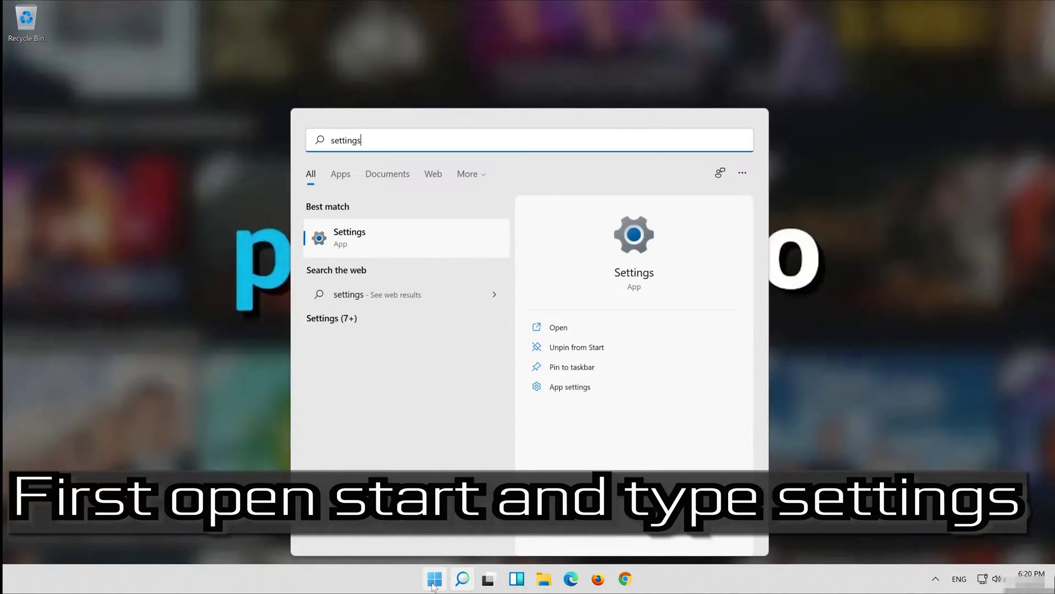
Open Settings > Apps > Apps & features and scroll the app list to Microsoft Store
left_click(397, 254)
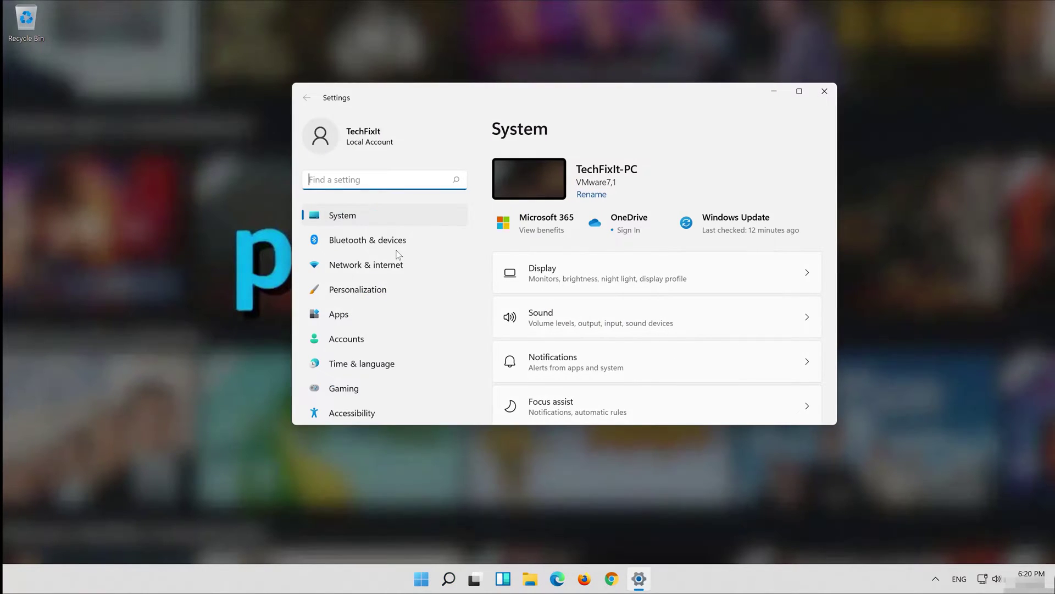
left_click(367, 322)
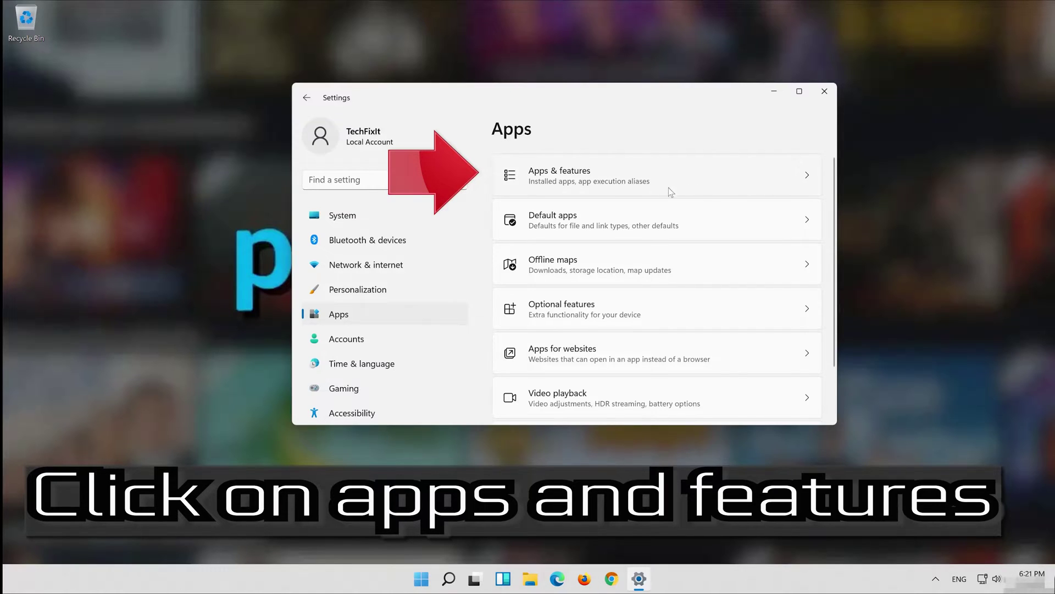
left_click(545, 186)
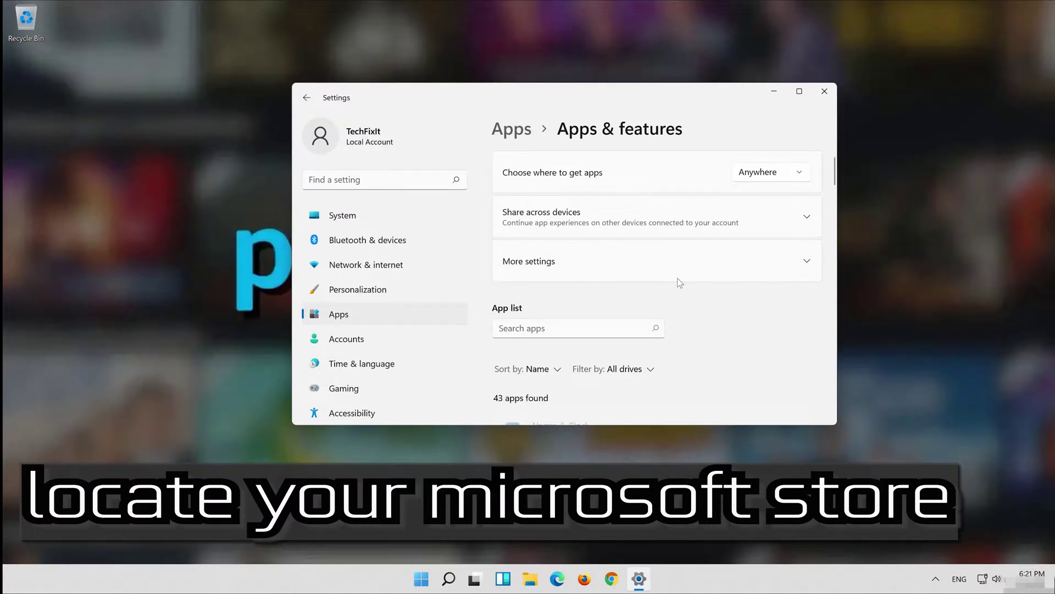
scroll(667, 297, "down", 3)
scroll(667, 297, "down", 1)
scroll(667, 297, "down", 4)
scroll(667, 296, "down", 4)
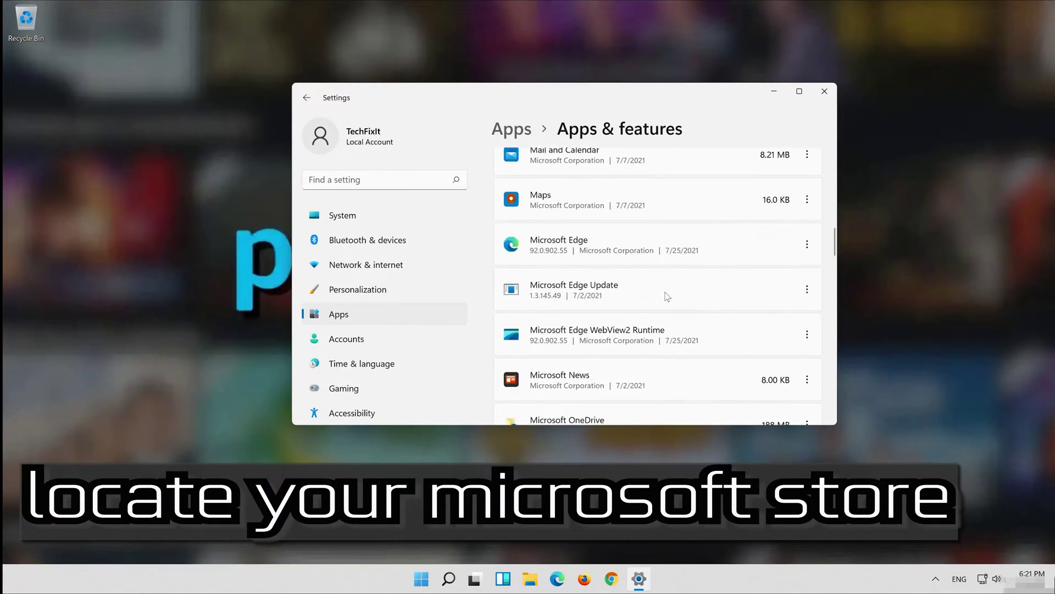
scroll(668, 297, "down", 4)
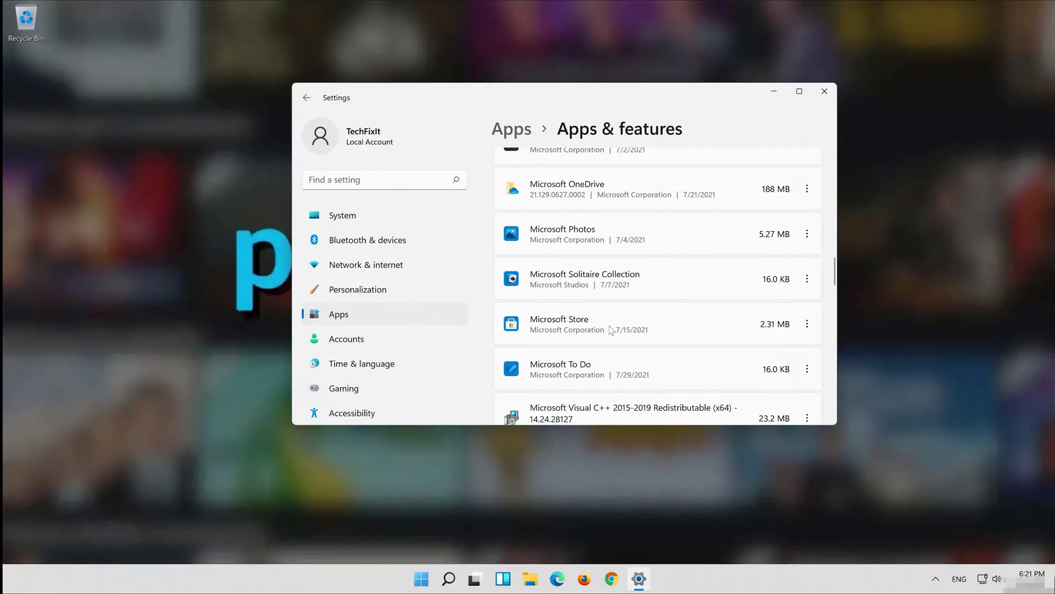
Repair Microsoft Store from its Advanced options page
left_click(807, 325)
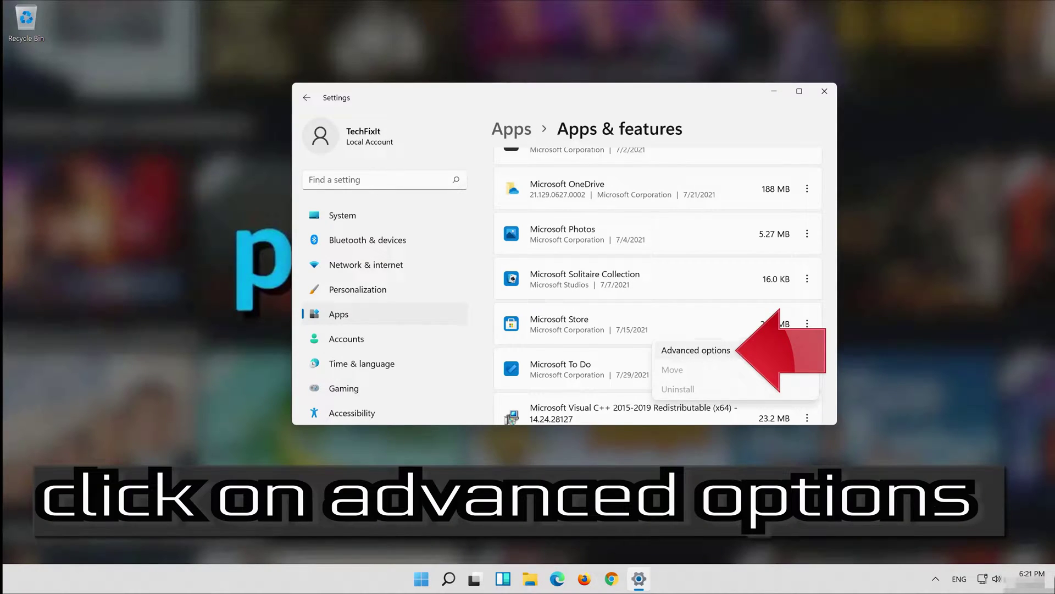
left_click(750, 344)
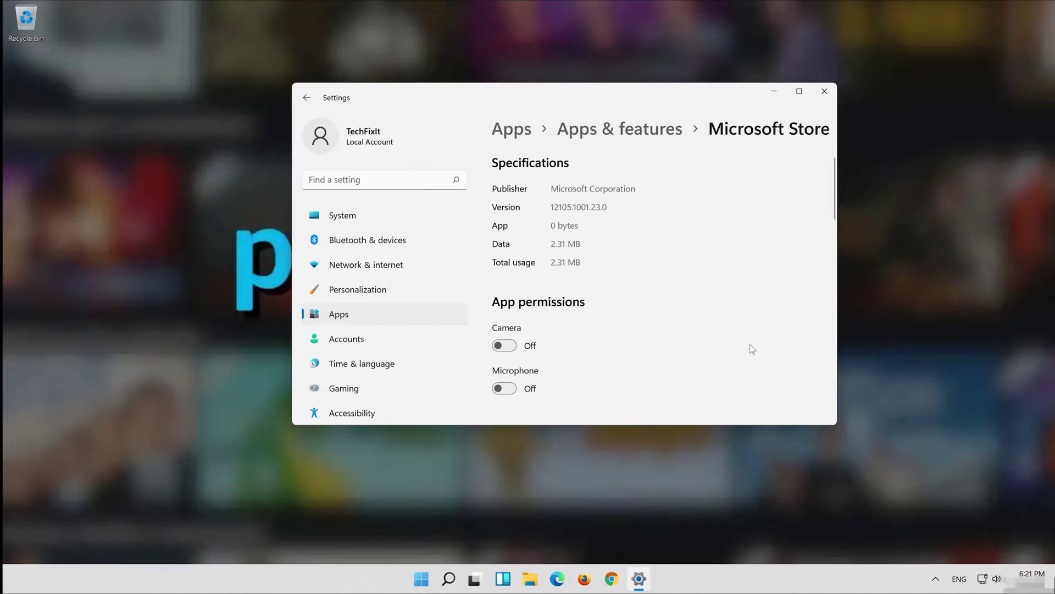
scroll(681, 273, "down", 5)
scroll(700, 274, "down", 5)
scroll(701, 274, "down", 1)
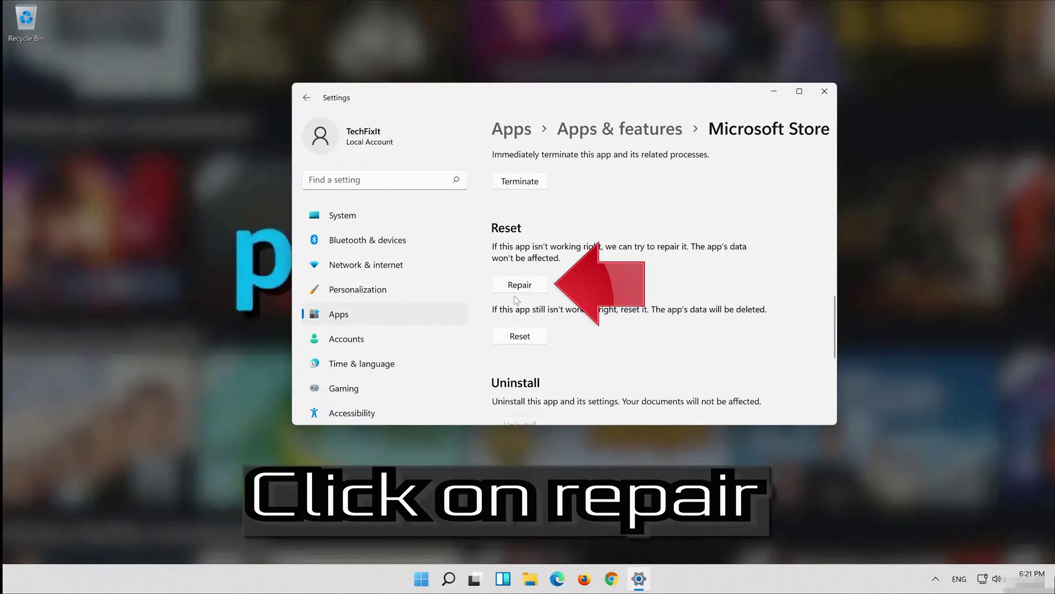
left_click(513, 287)
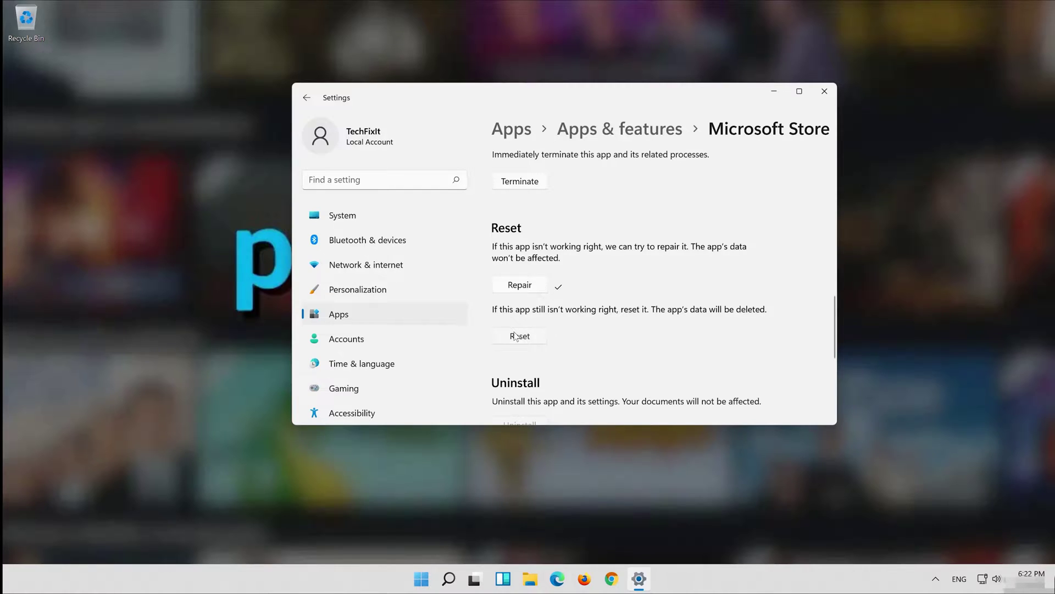
Reset Microsoft Store, confirming deletion of its app data
left_click(515, 335)
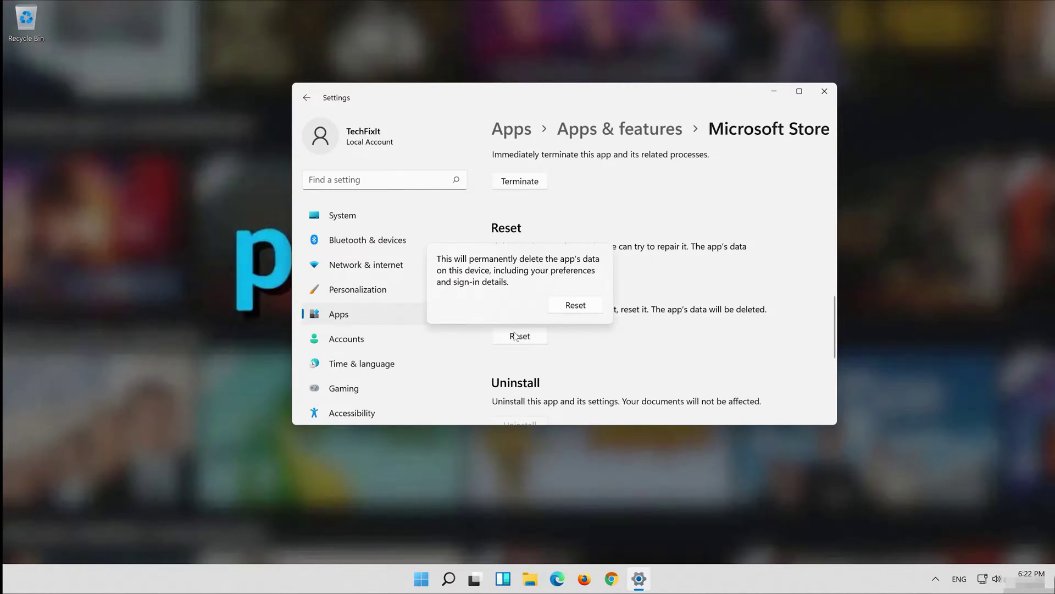
left_click(574, 310)
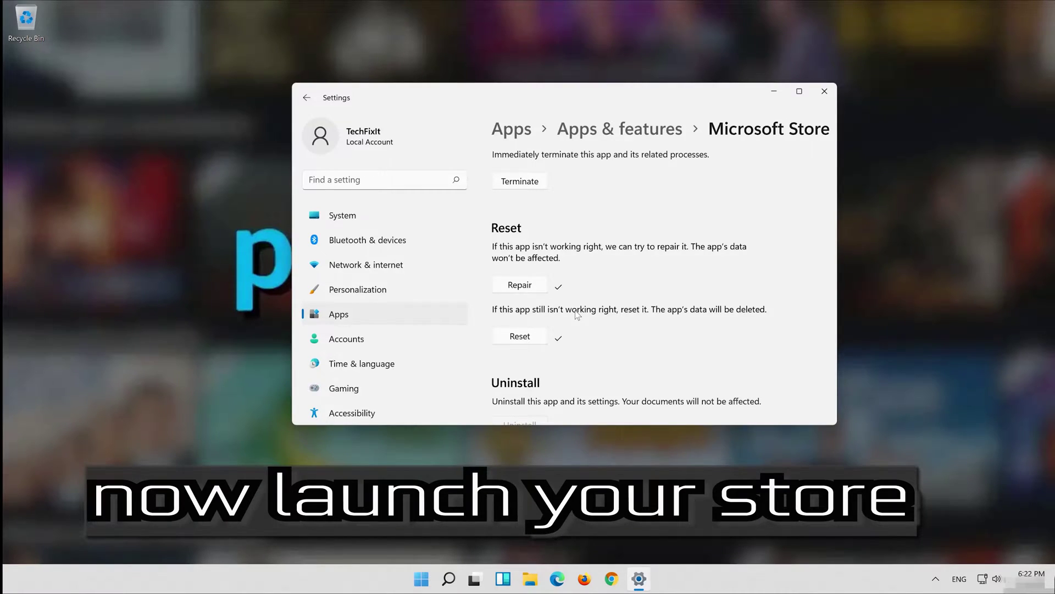
scroll(575, 310, "up", 3)
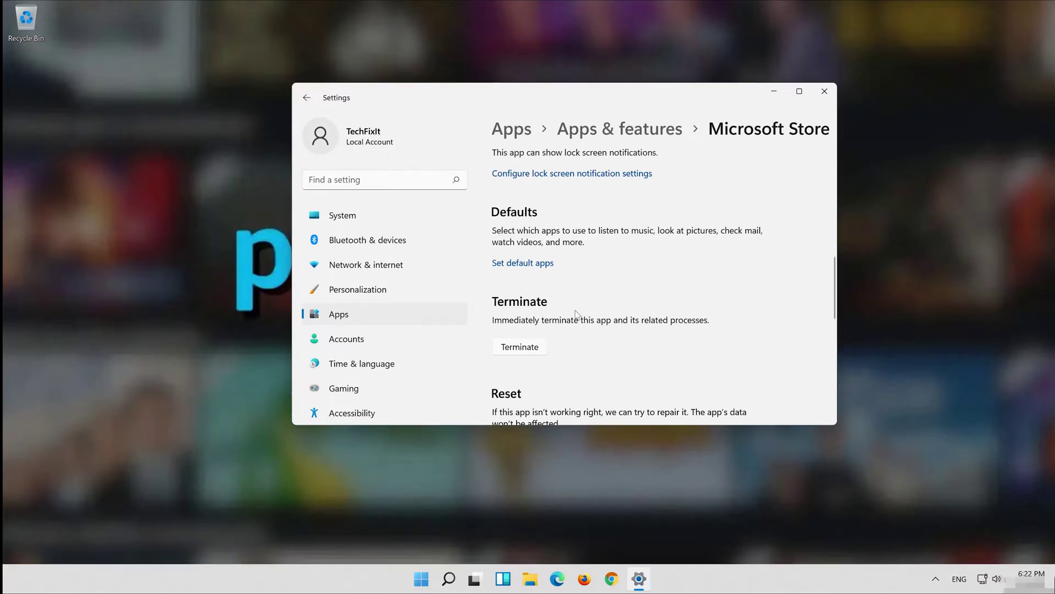
Close Settings, launch Microsoft Store to test it, then search Start for 'settings'
left_click(826, 95)
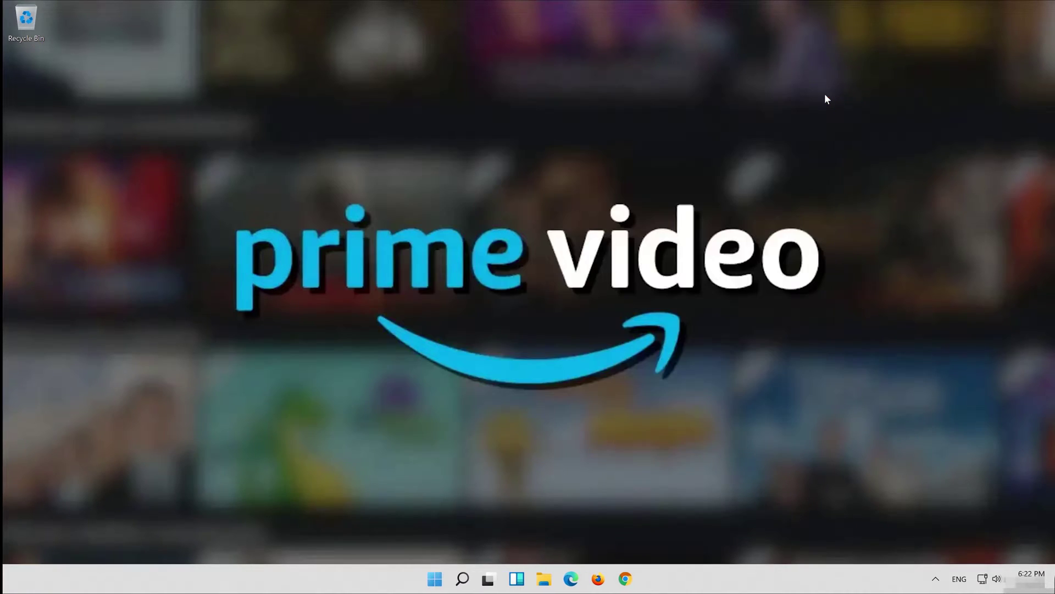
left_click(435, 578)
left_click(558, 212)
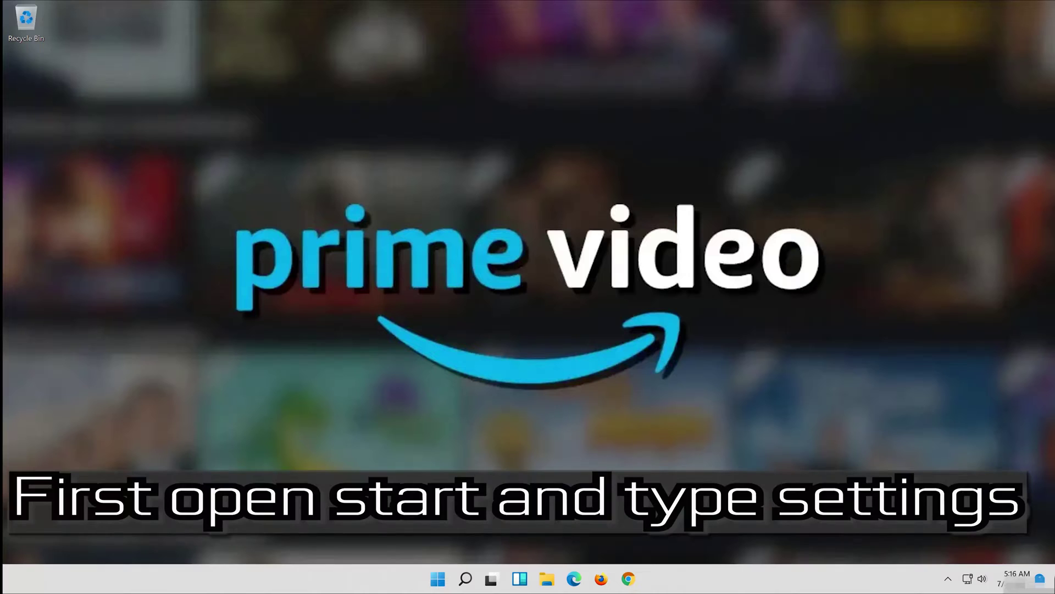
left_click(448, 580)
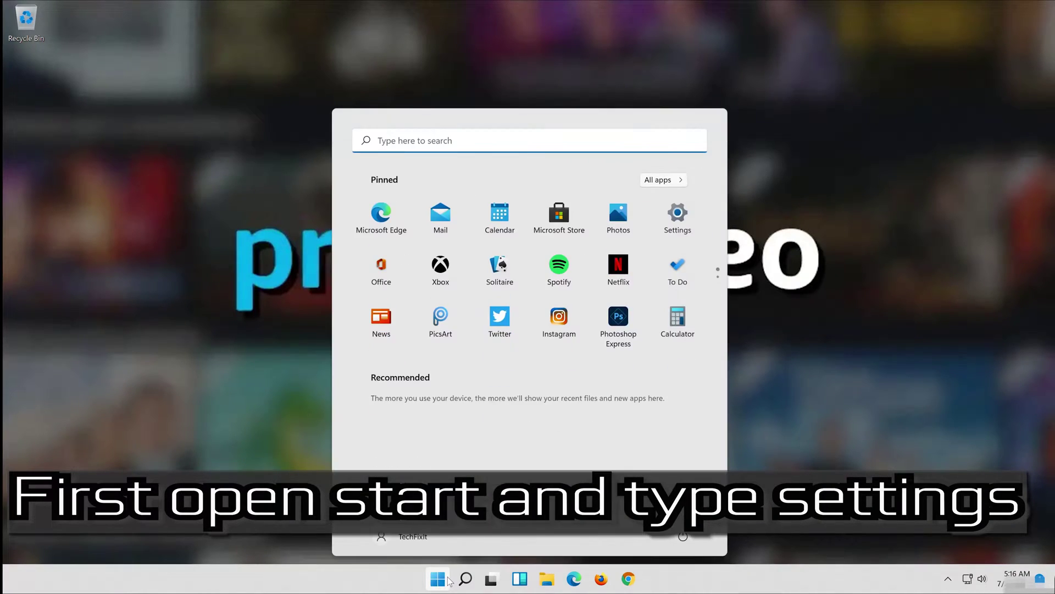
type("set")
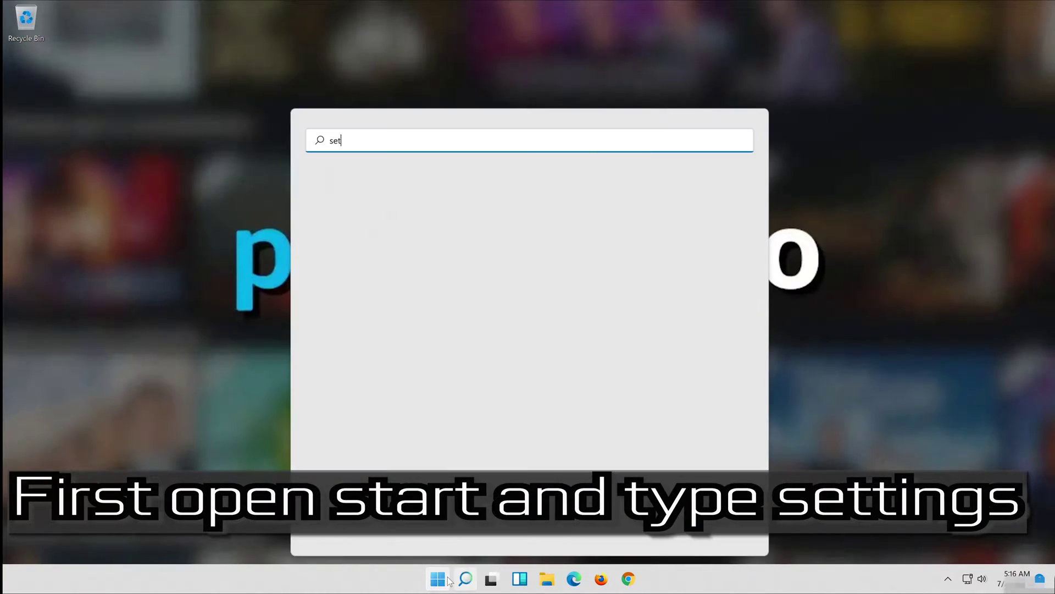
type("tings")
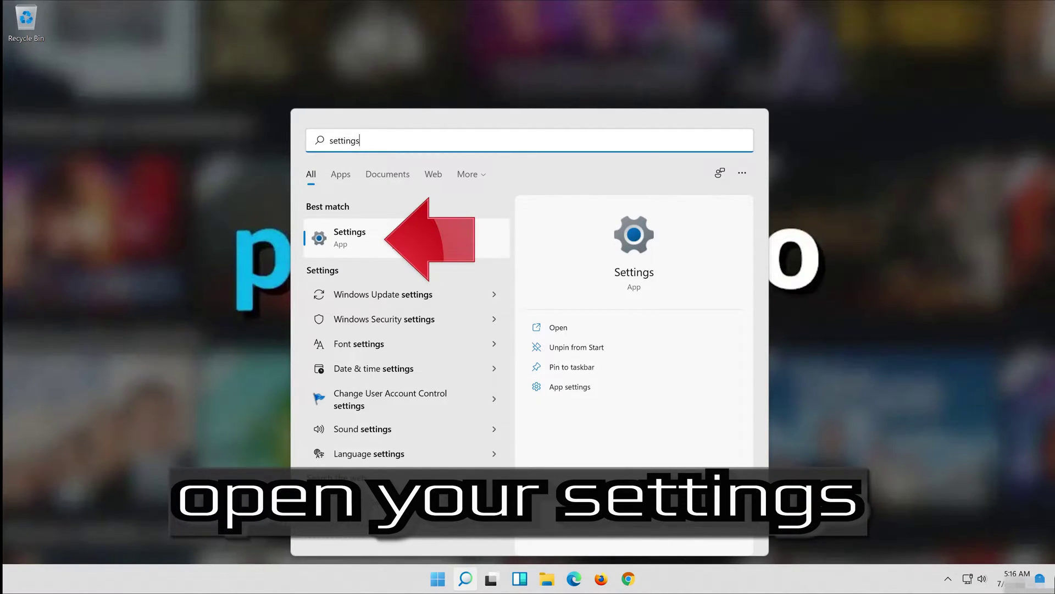
Reopen Settings and go to System > Troubleshoot
left_click(393, 243)
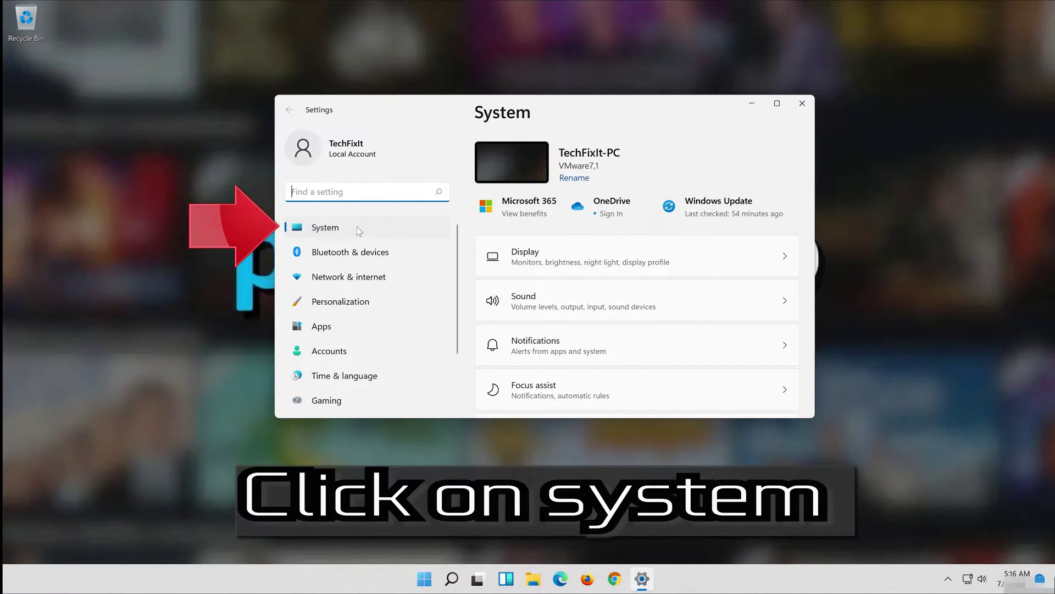
left_click(348, 232)
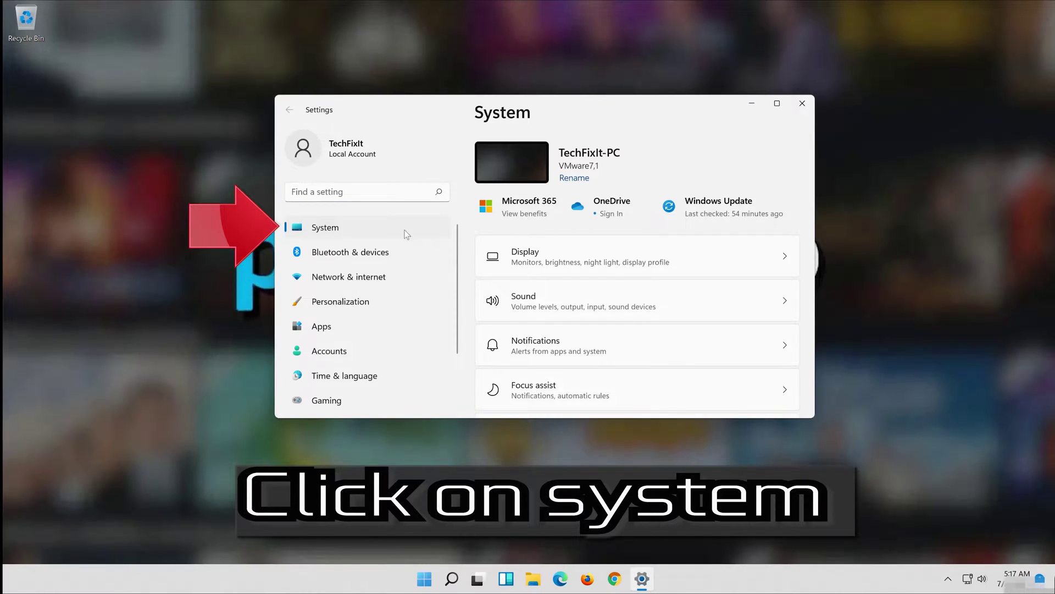
scroll(602, 334, "down", 2)
scroll(603, 338, "down", 3)
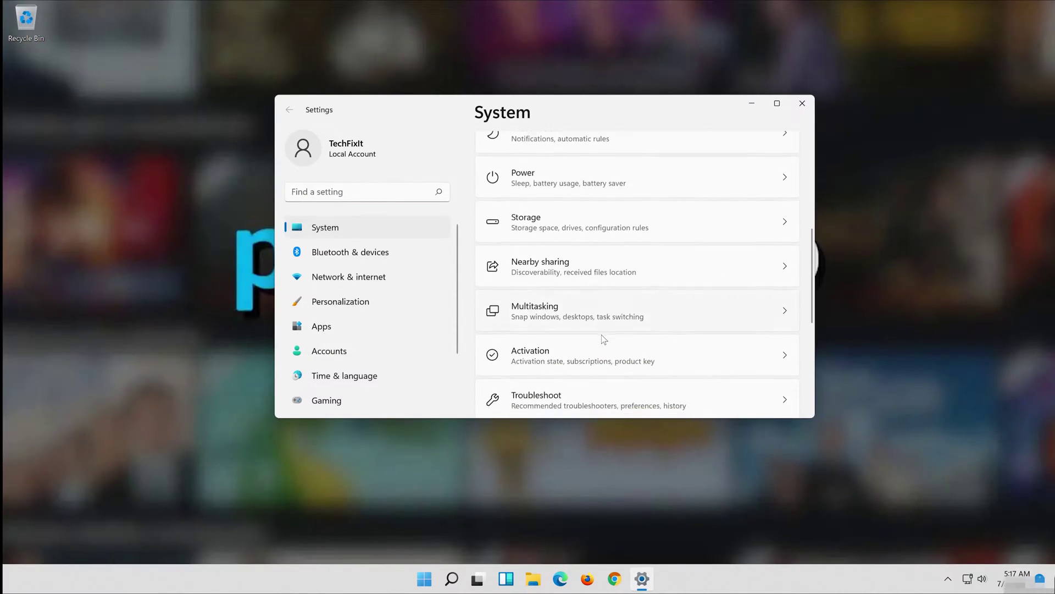
scroll(603, 337, "down", 2)
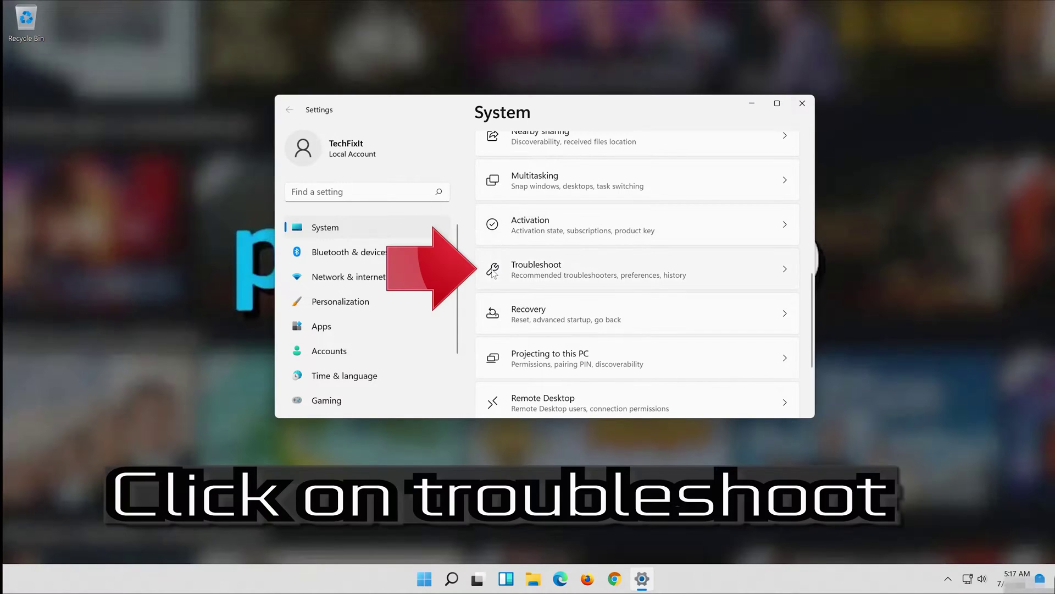
left_click(574, 274)
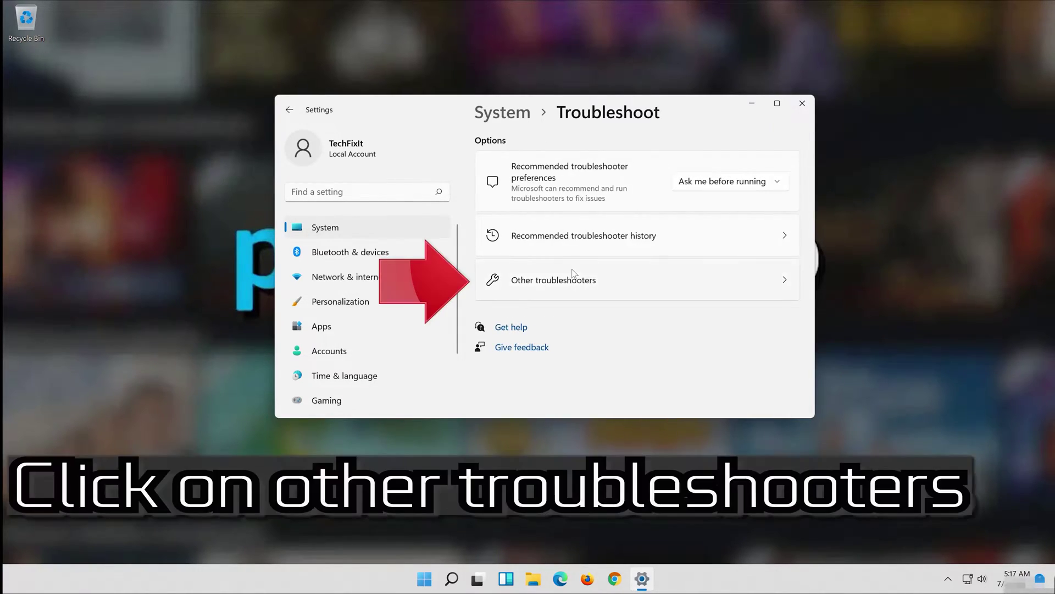
Run the Windows Store Apps troubleshooter at the bottom of Other troubleshooters
left_click(599, 283)
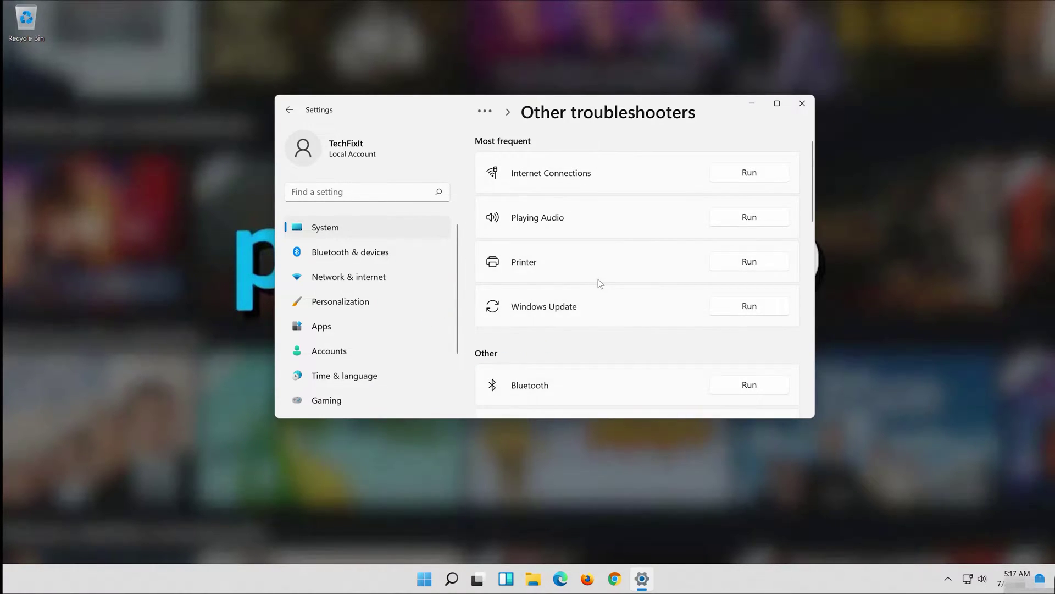
scroll(599, 283, "down", 4)
scroll(599, 283, "down", 1)
scroll(600, 283, "down", 2)
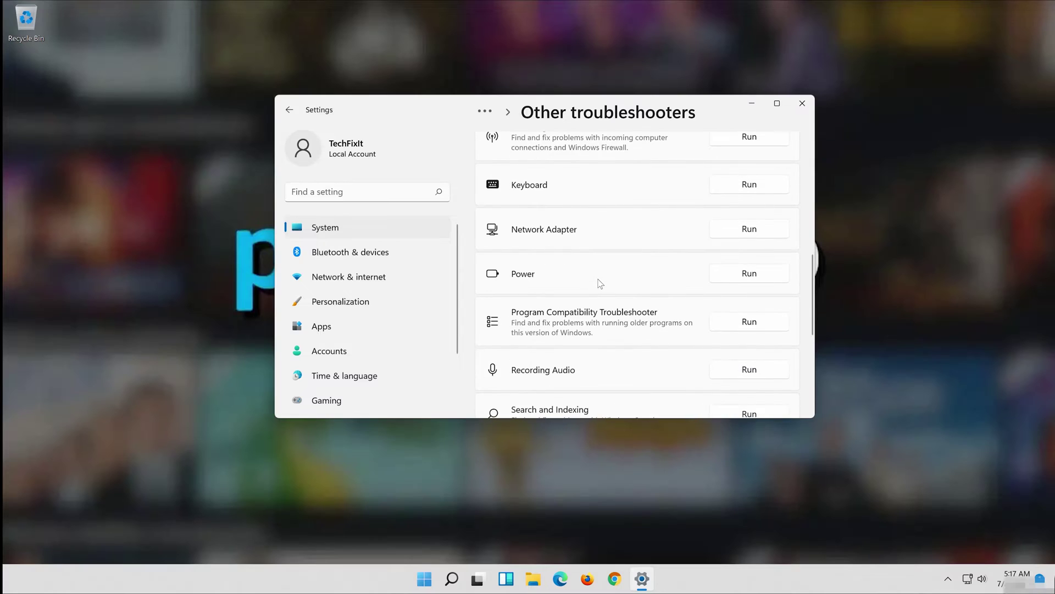
scroll(600, 284, "down", 2)
scroll(599, 283, "down", 3)
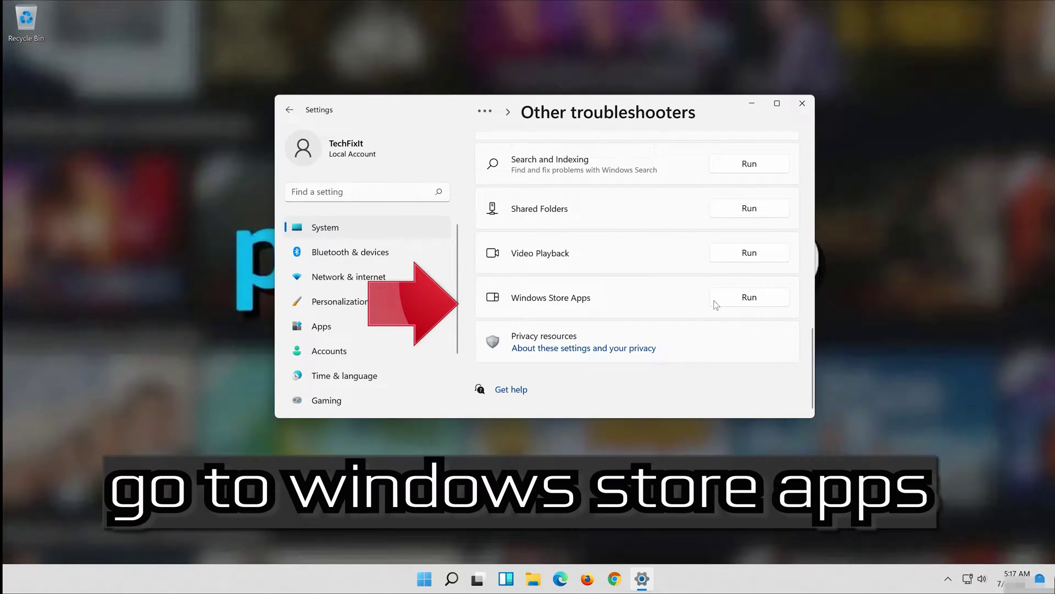
left_click(755, 299)
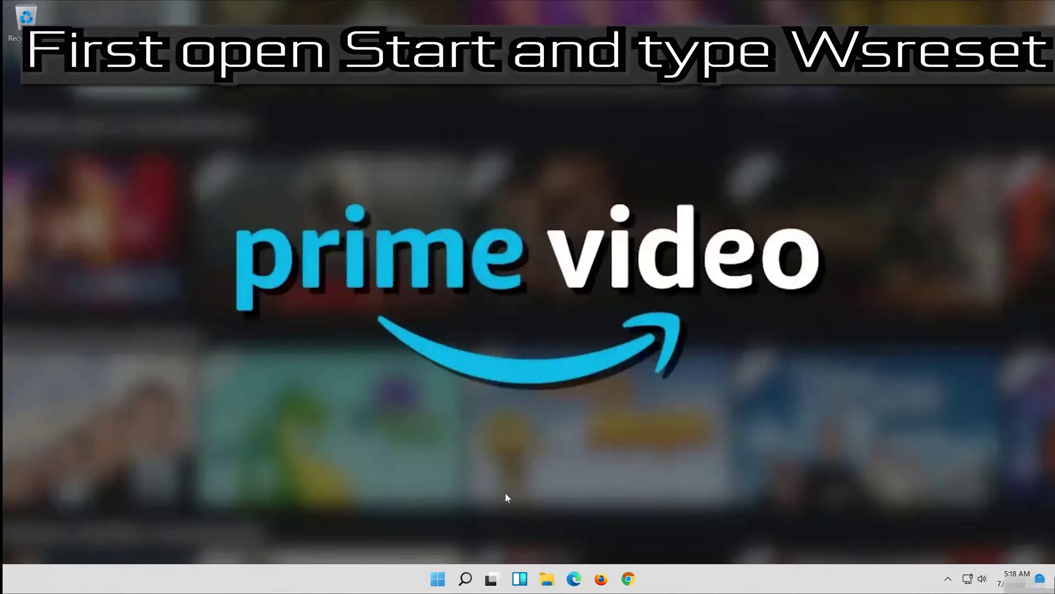
Run wsreset from the Start menu to clear the Store cache
left_click(438, 583)
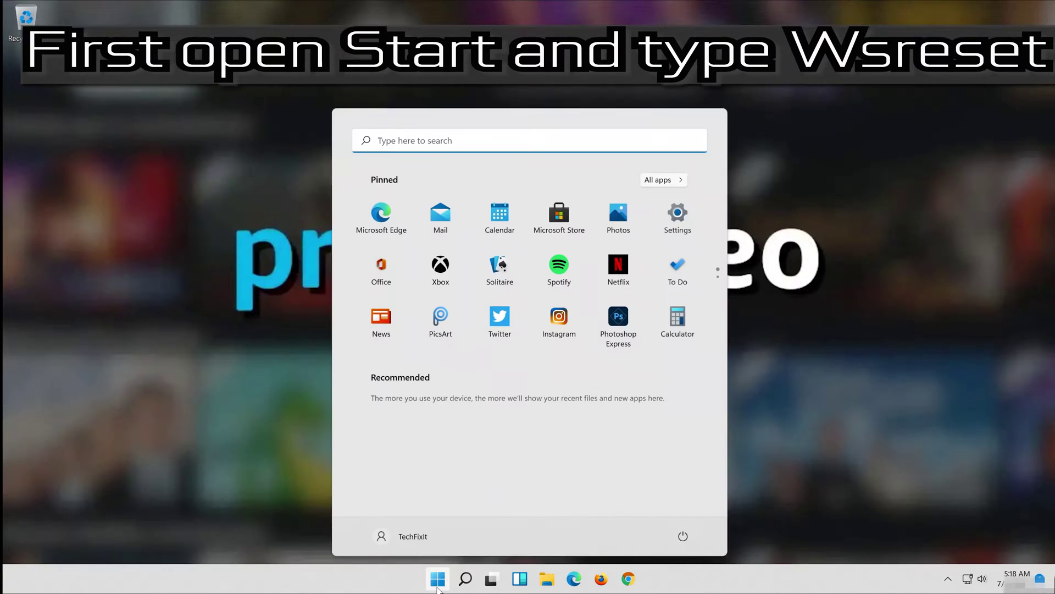
type("ws")
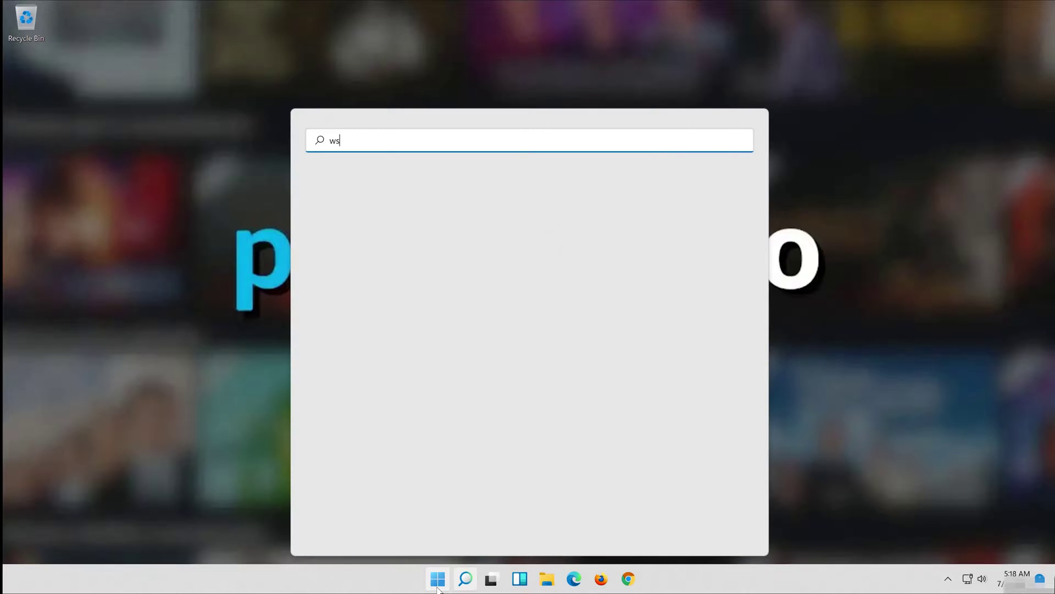
type("reset")
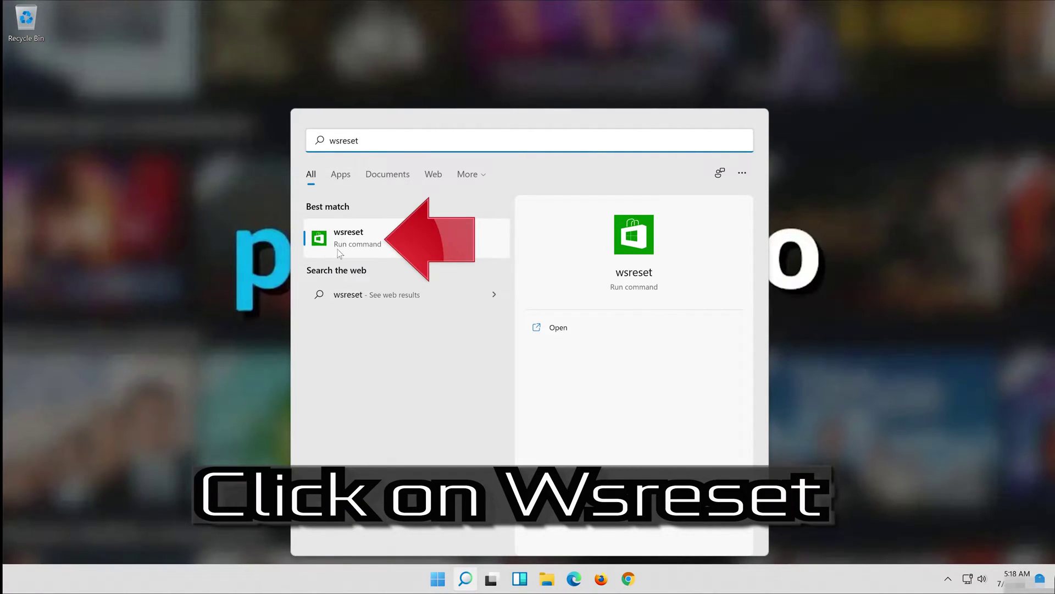
left_click(367, 242)
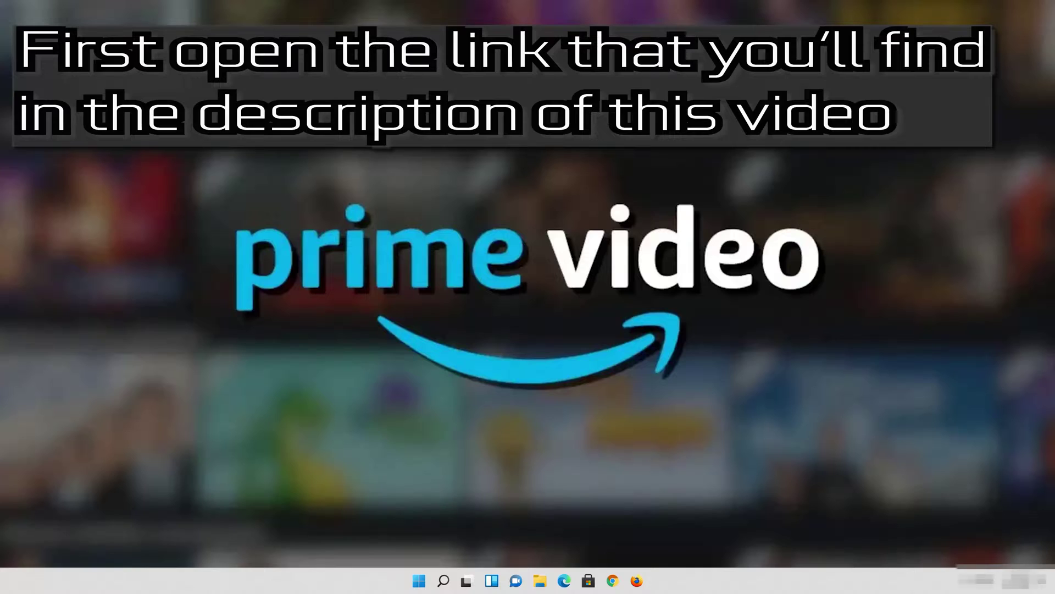
Load Microsoft's Download Windows 11 page in Firefox and save MediaCreationToolW11.exe
left_click(636, 581)
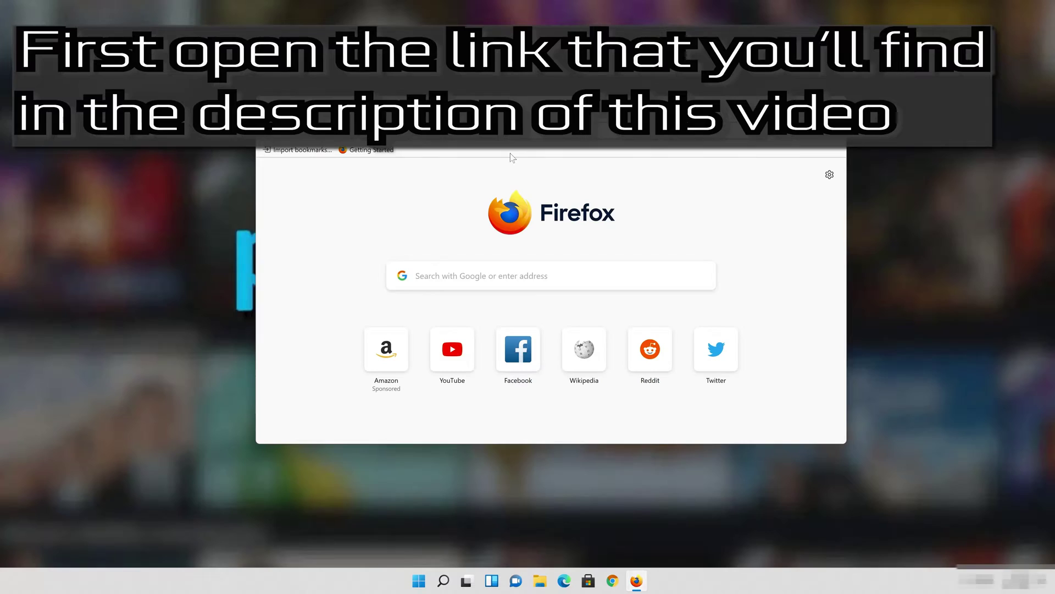
right_click(512, 133)
left_click(538, 224)
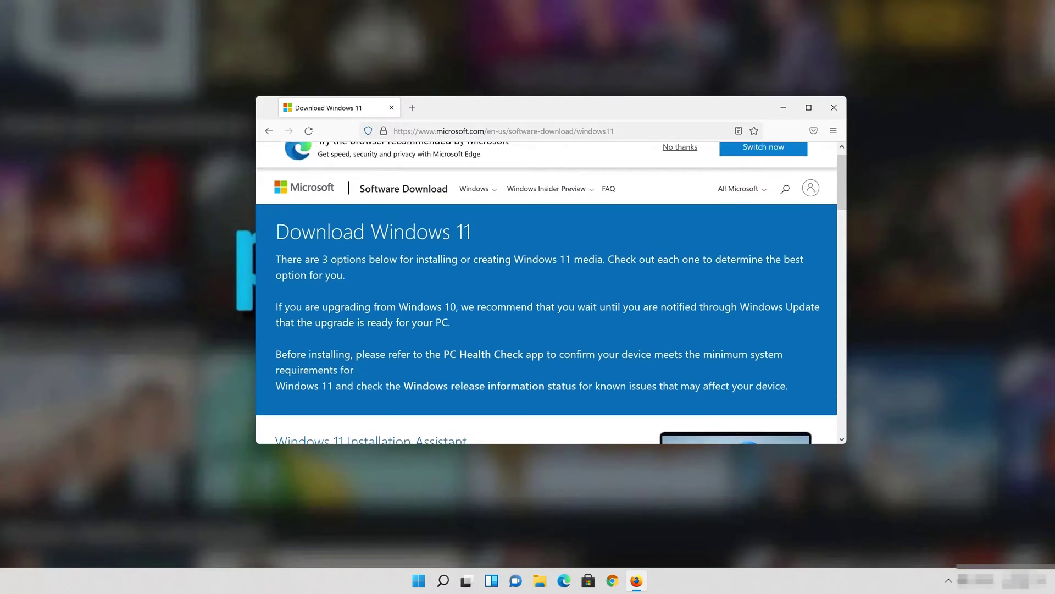
scroll(805, 273, "down", 5)
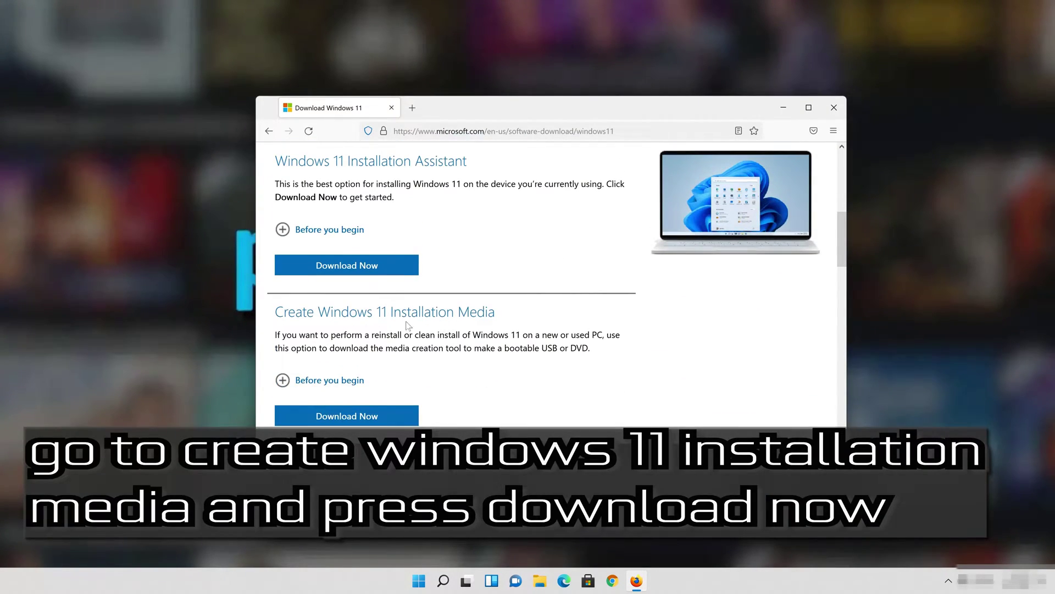
left_click(364, 425)
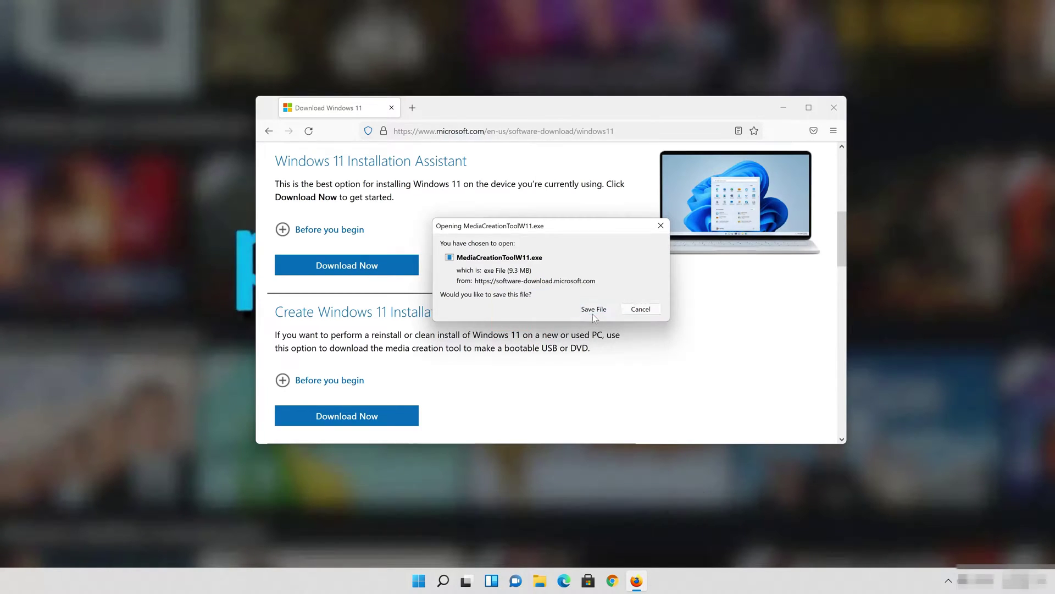
left_click(593, 311)
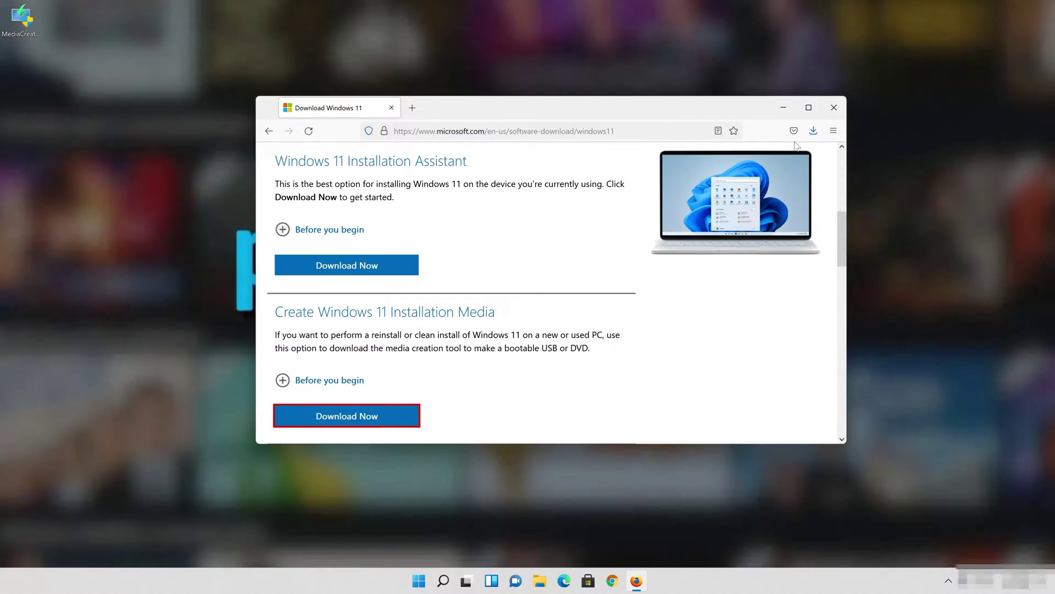
Launch Windows 11 Setup with admin permission and accept its license terms
left_click(833, 108)
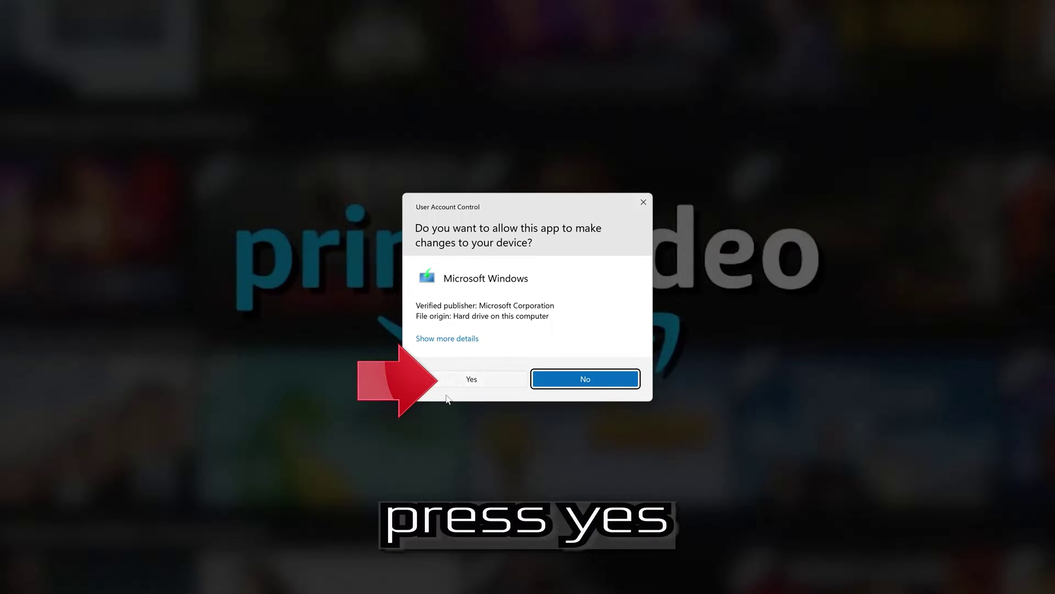
left_click(471, 379)
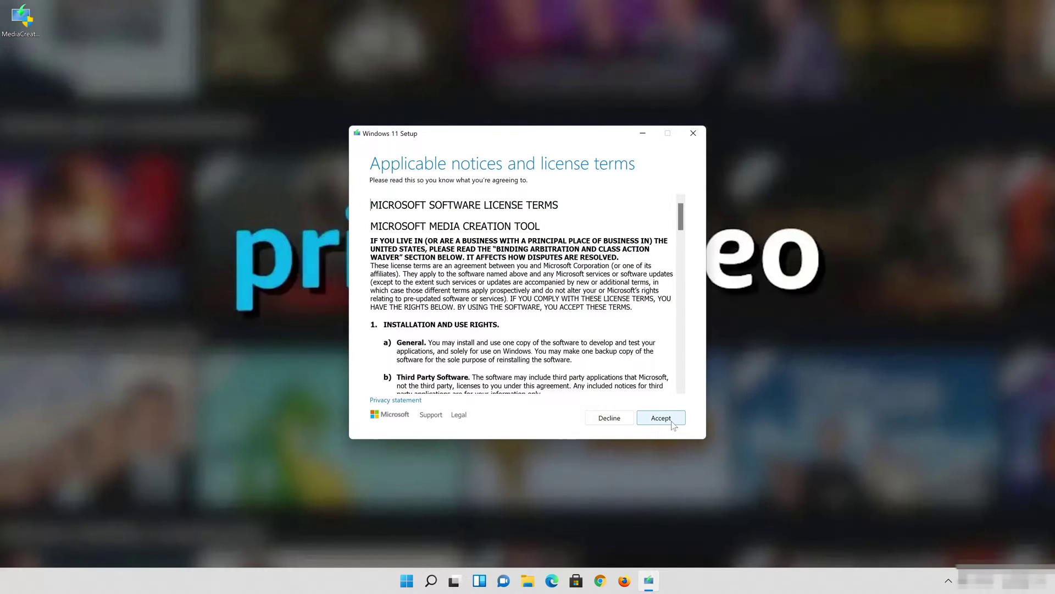
left_click(672, 422)
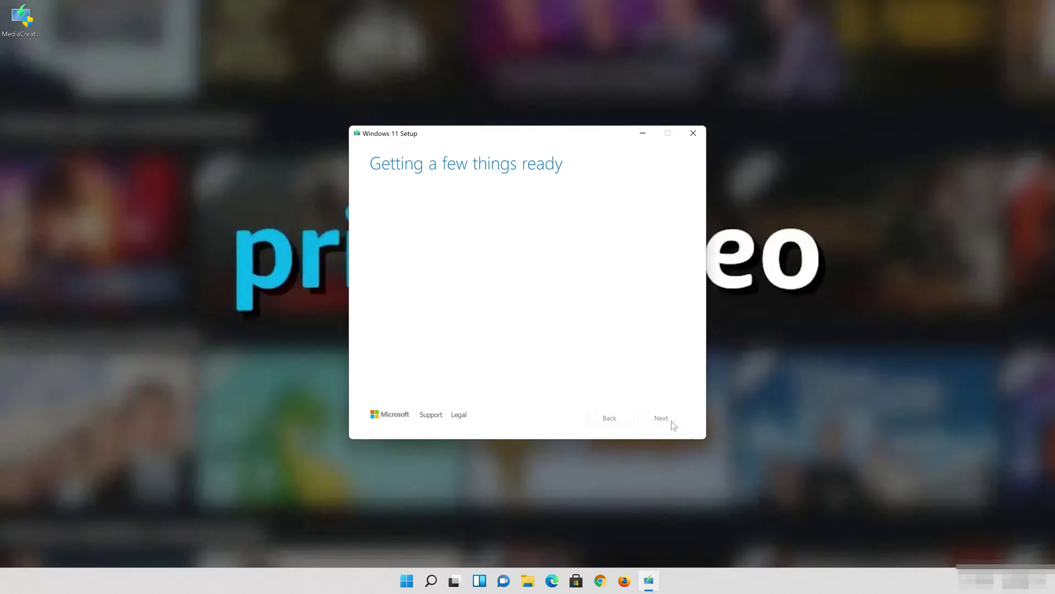
Keep the recommended language and edition and choose ISO file as the media type
left_click(373, 257)
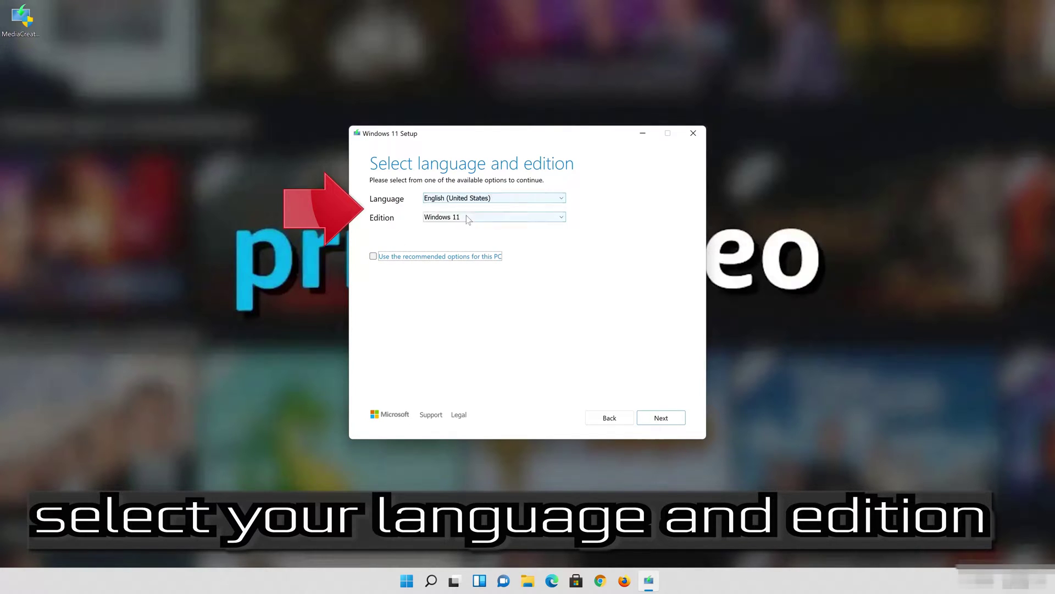
left_click(373, 256)
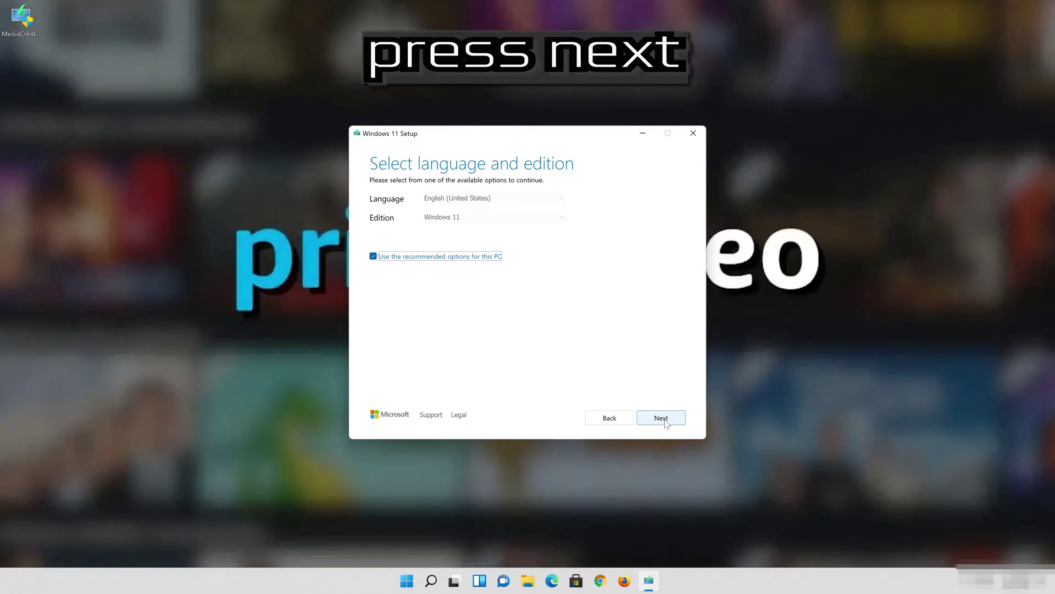
left_click(662, 418)
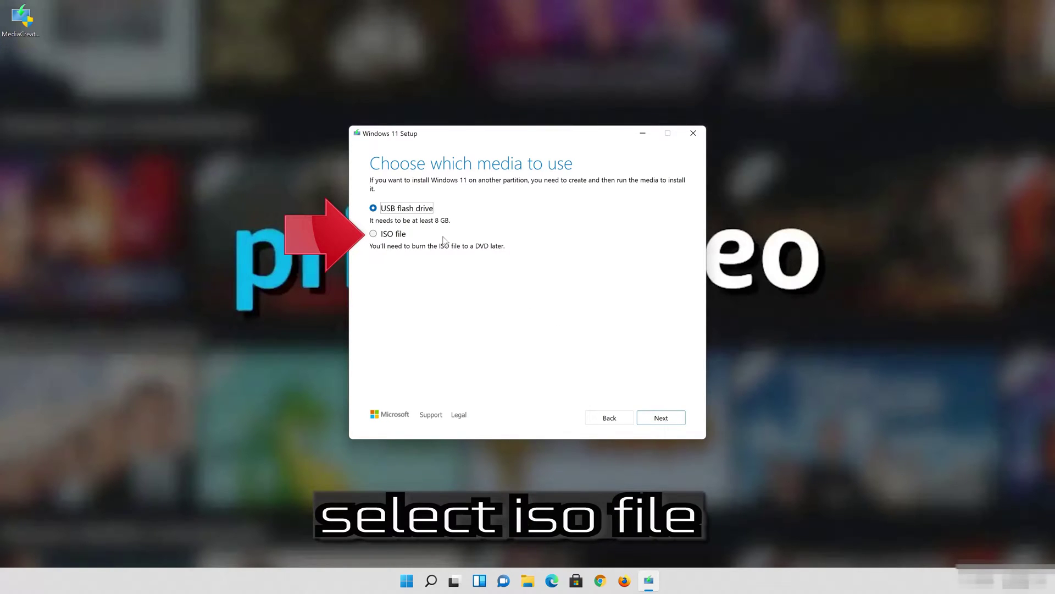
left_click(374, 235)
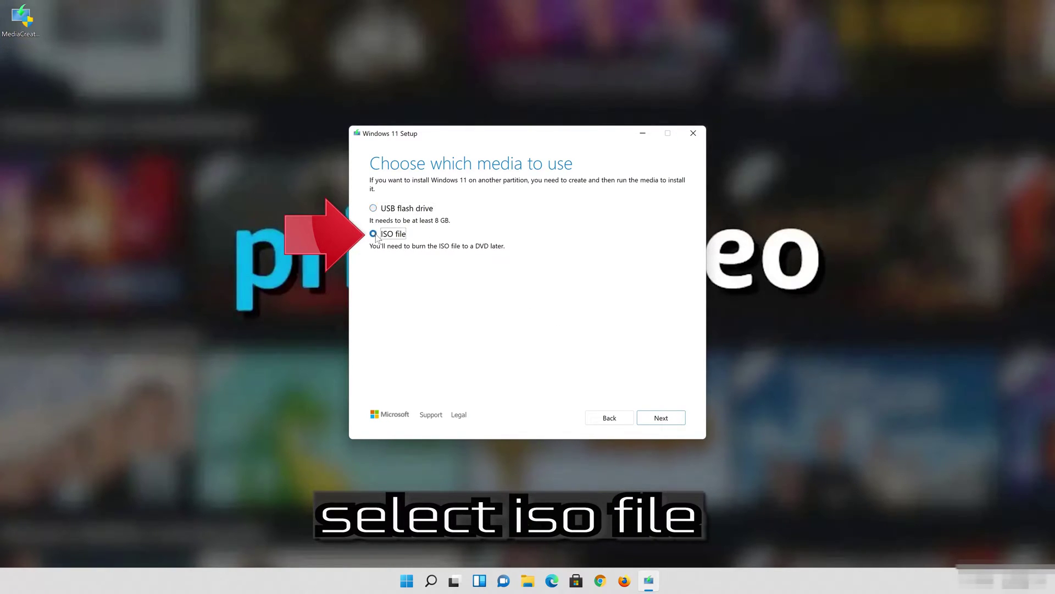
left_click(669, 418)
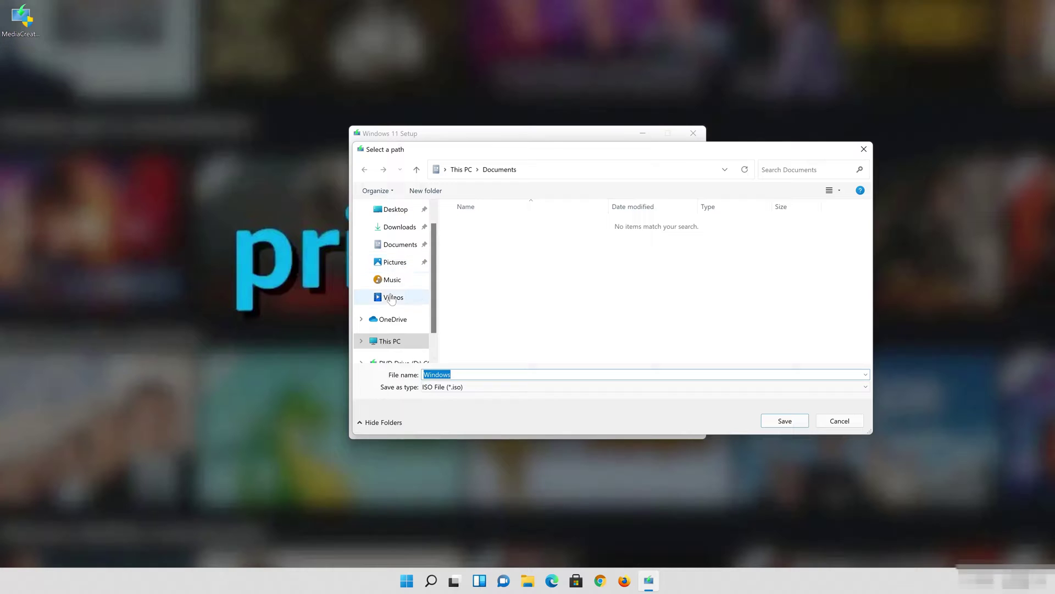
Save the ISO as 'Windows 11' on the Desktop, then finish setup
left_click(407, 211)
type("11")
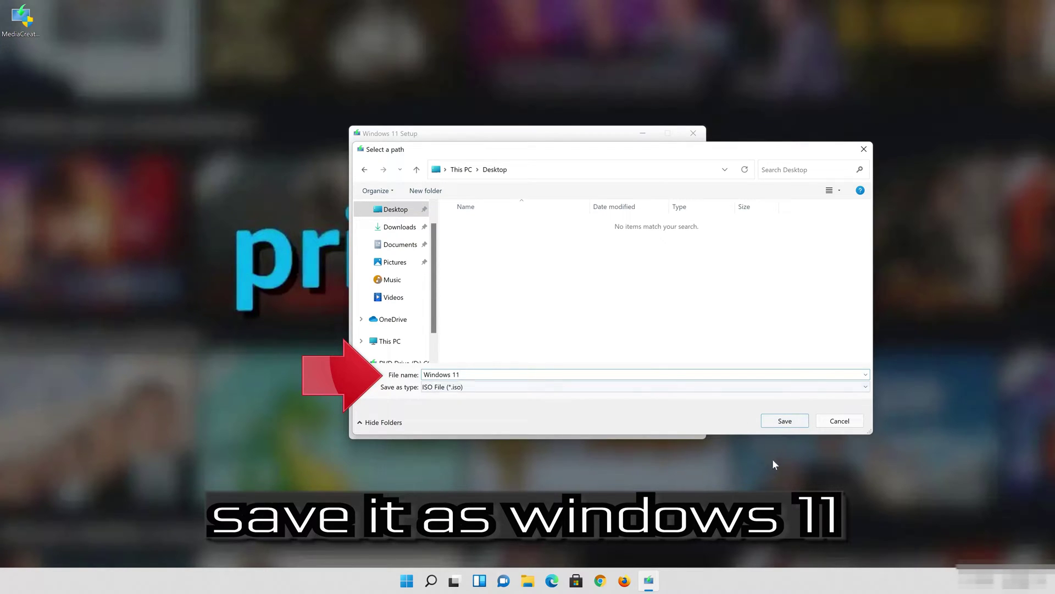
left_click(796, 426)
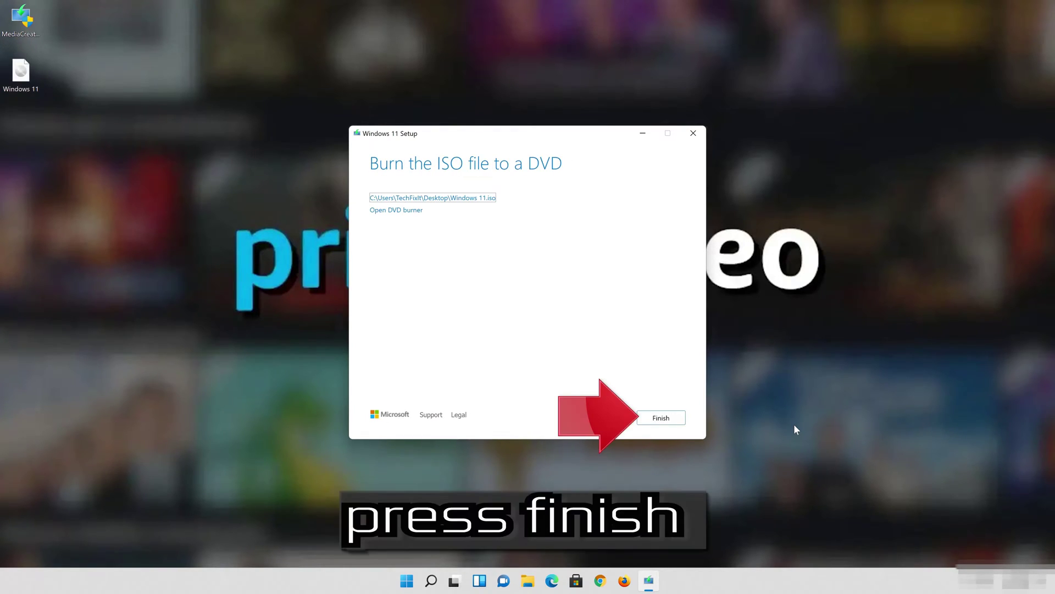
left_click(662, 418)
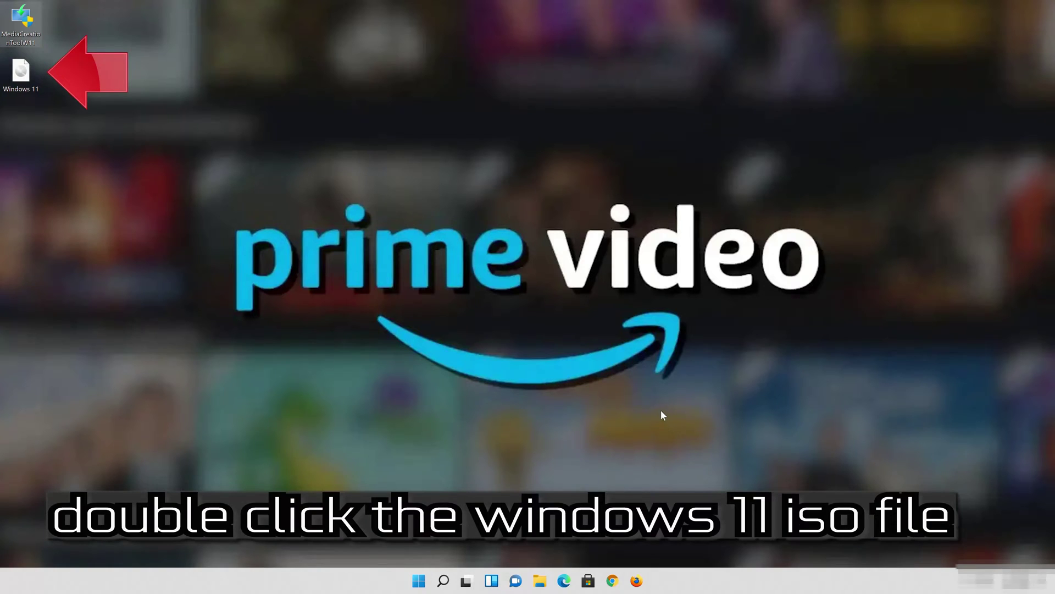
Mount the Windows 11 ISO and run its setup, approving the UAC prompt
double_click(26, 80)
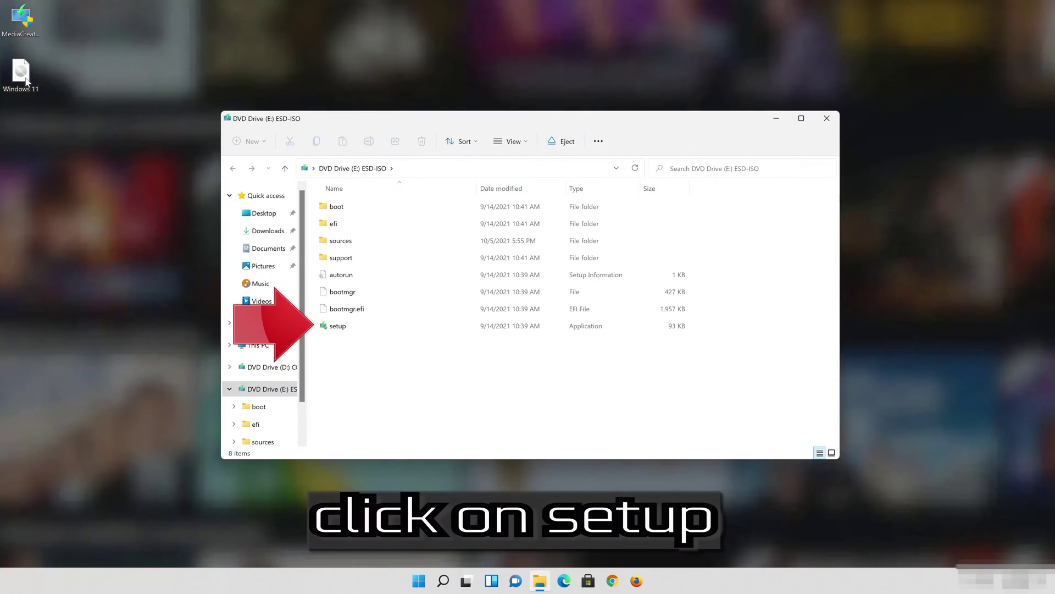
left_click(368, 324)
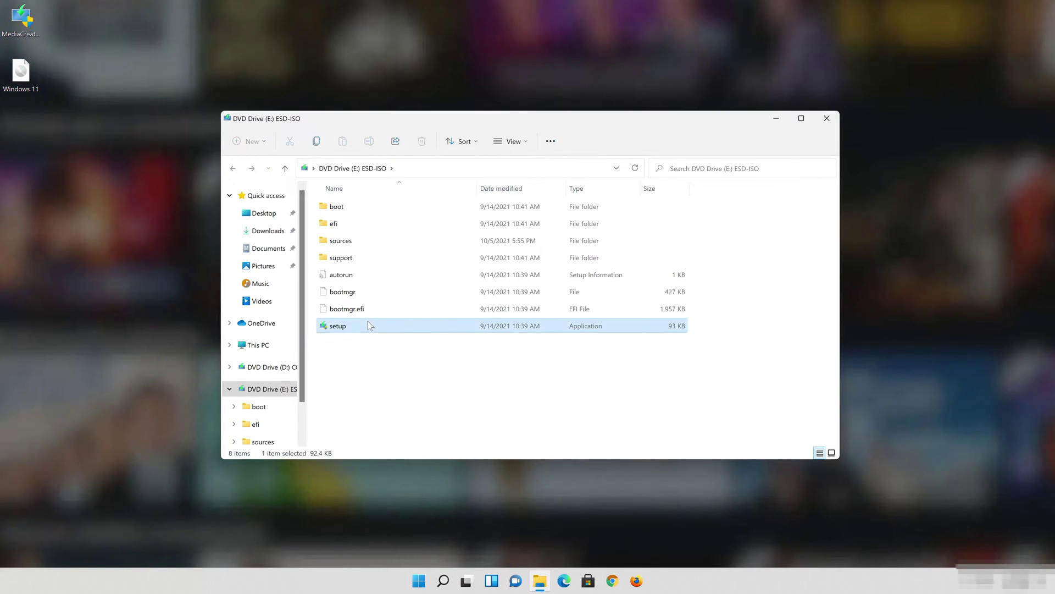
double_click(368, 325)
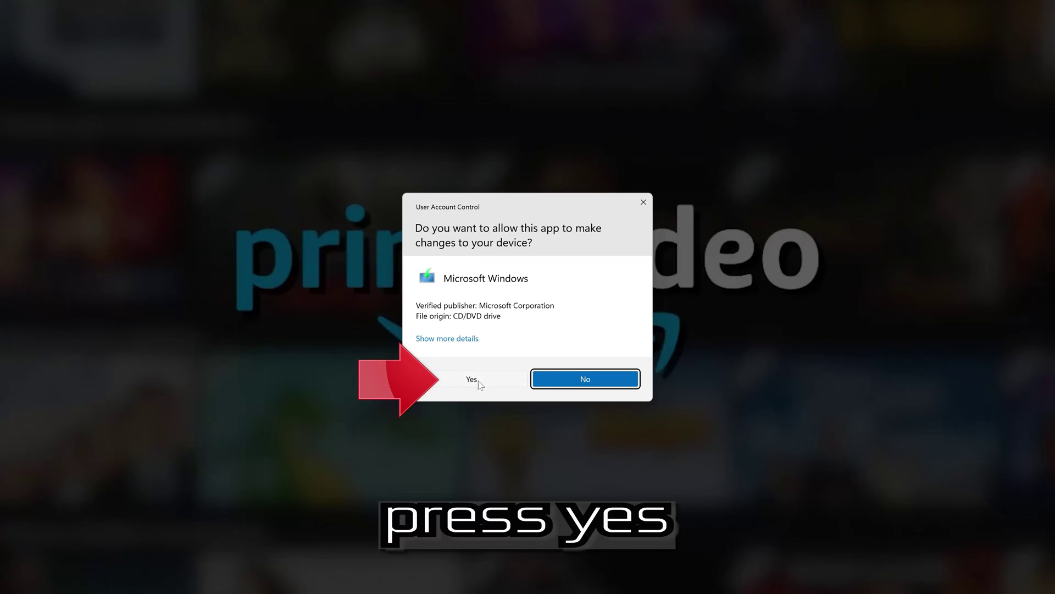
left_click(473, 379)
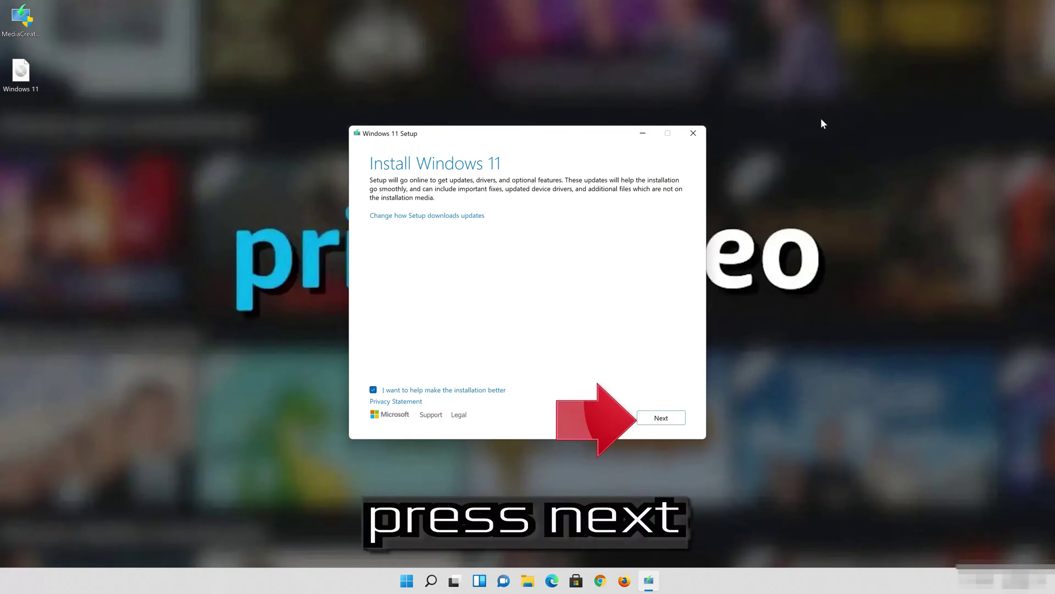
Accept the license terms and choose to keep personal files and apps for Windows 11 Pro
left_click(672, 427)
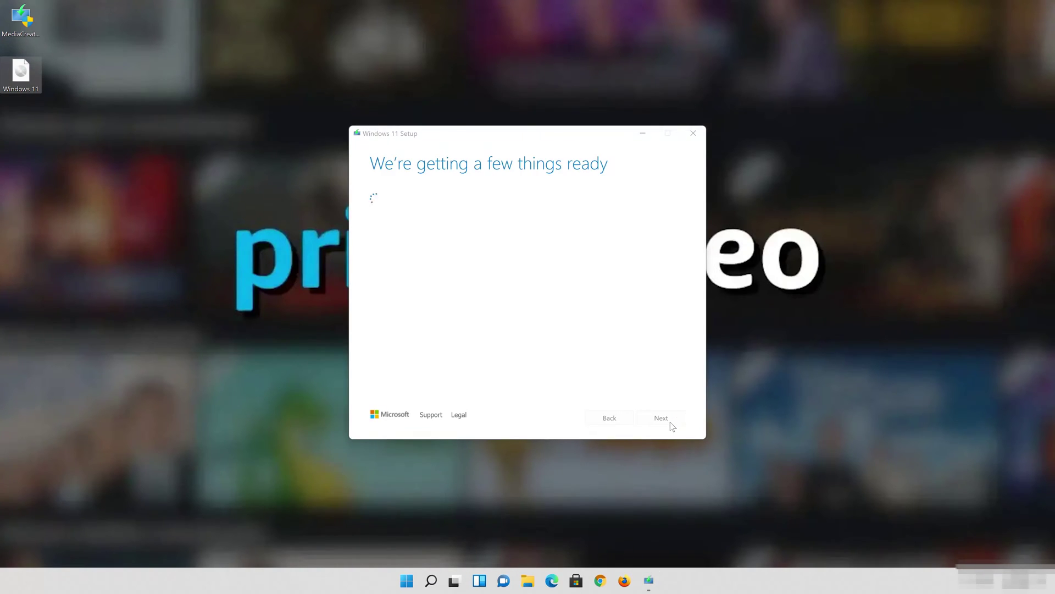
left_click(662, 426)
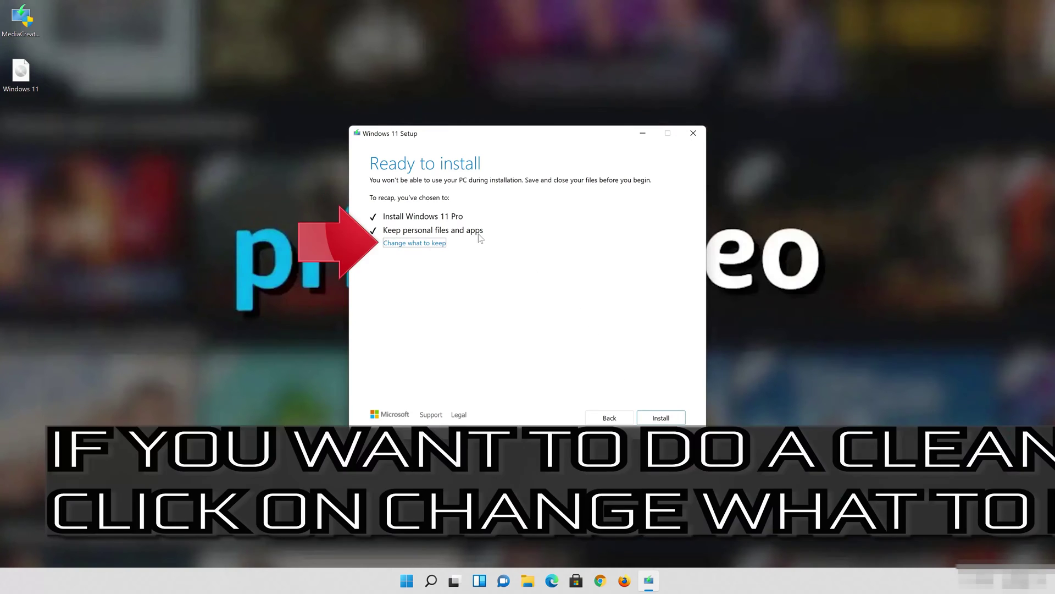
left_click(443, 244)
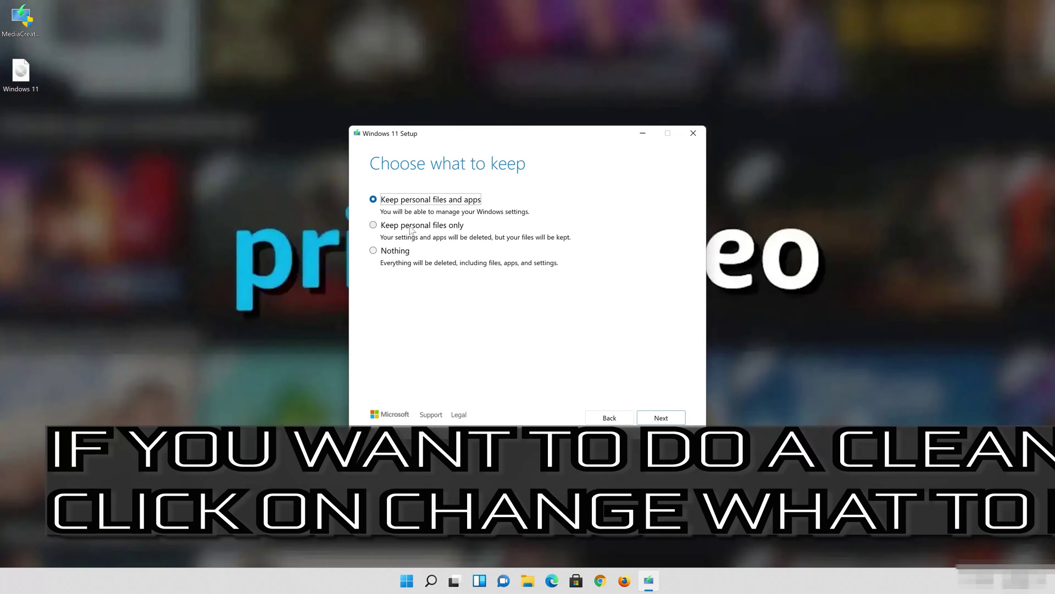
left_click(666, 419)
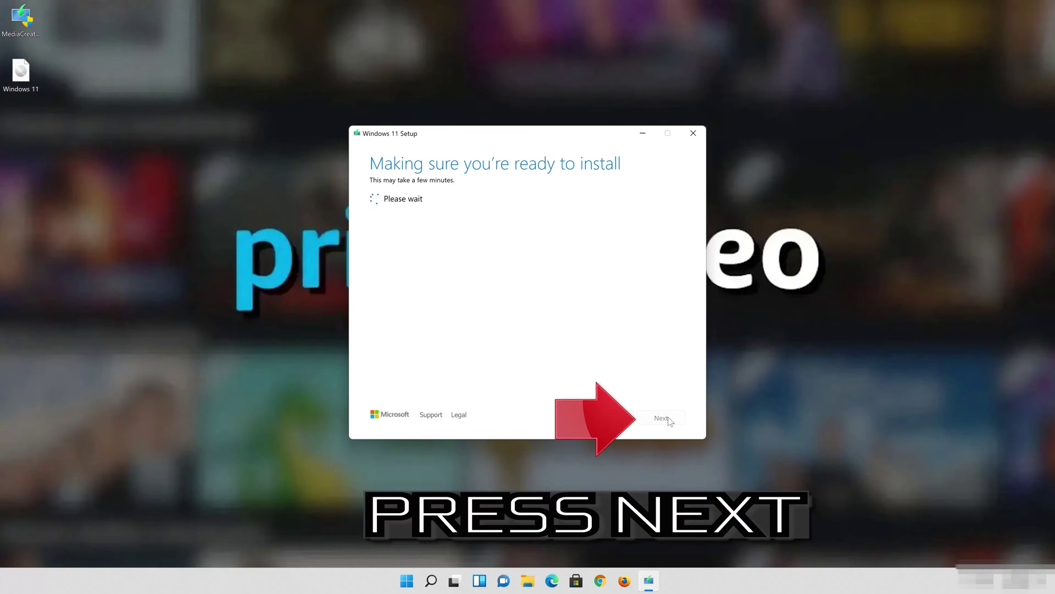